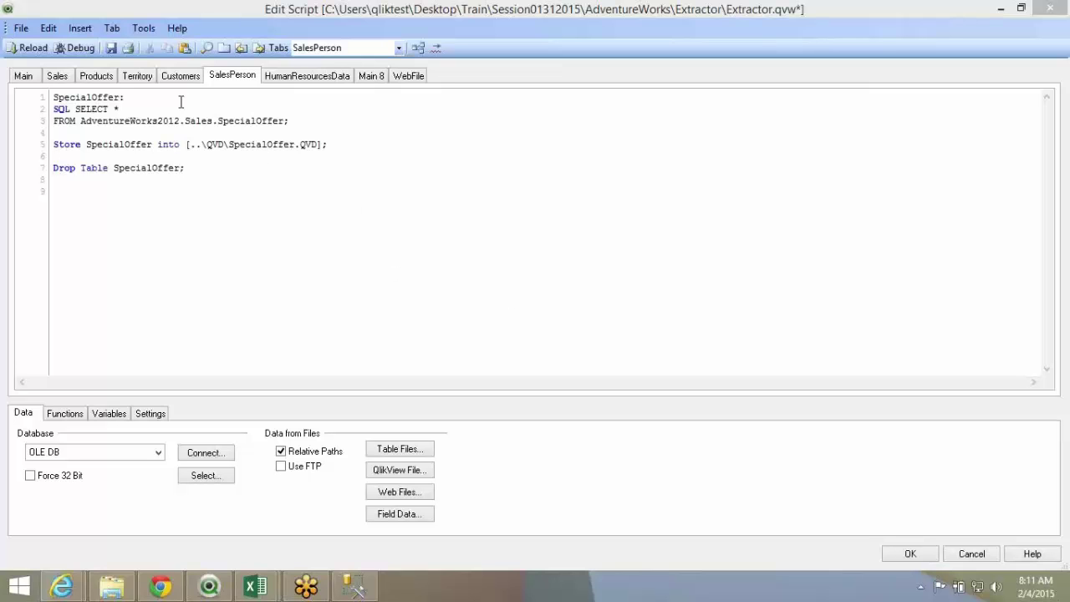
Review the Products, Territory and Customers script tabs, then return to SalesPerson at line 9
left_click(112, 76)
left_click(139, 76)
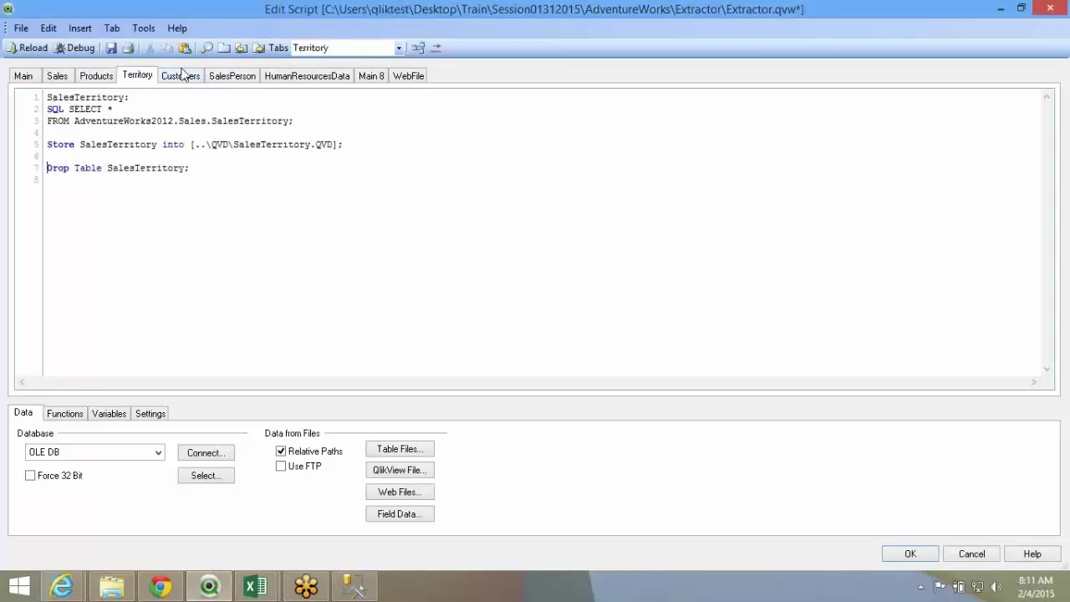
left_click(183, 75)
left_click(224, 76)
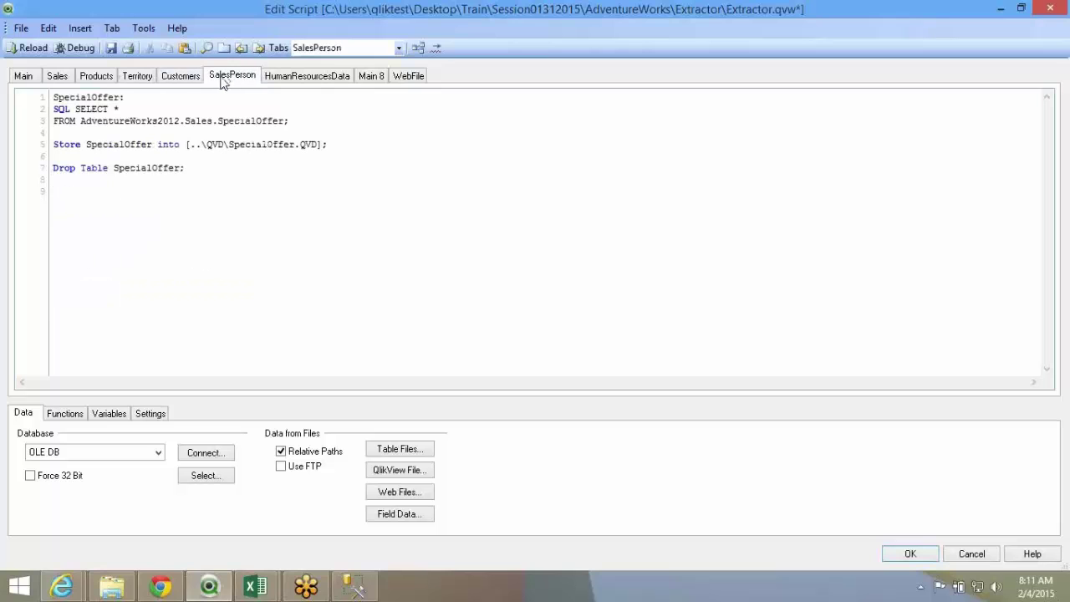
left_click(233, 290)
In Discussion_01312015, select the Extractor, Transformations and QVDs blocks of the architecture diagram
mouse_move(276, 585)
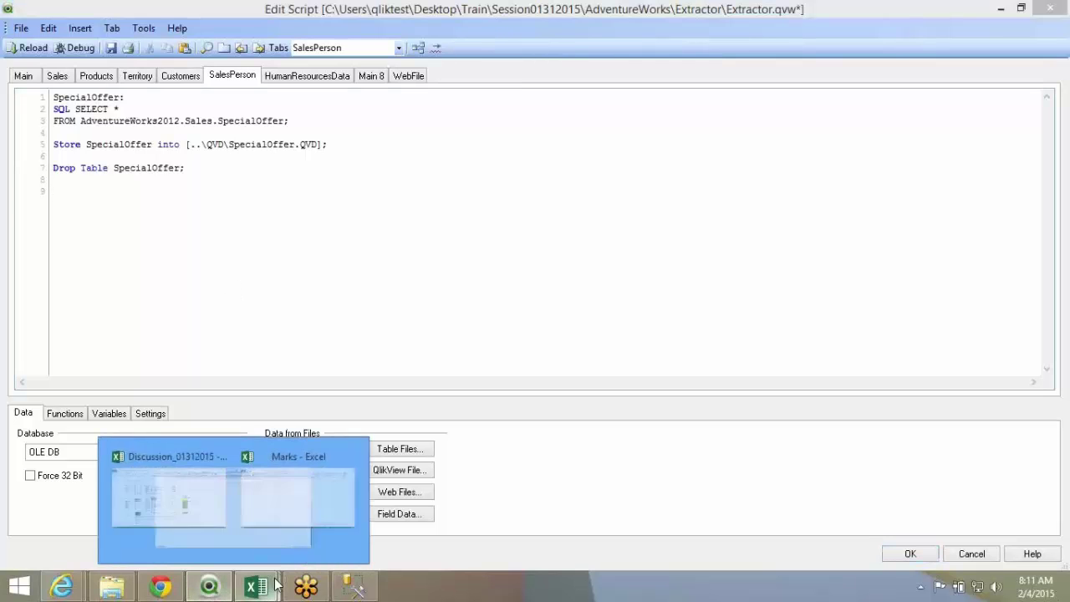
left_click(222, 523)
left_click_drag(244, 286, 276, 378)
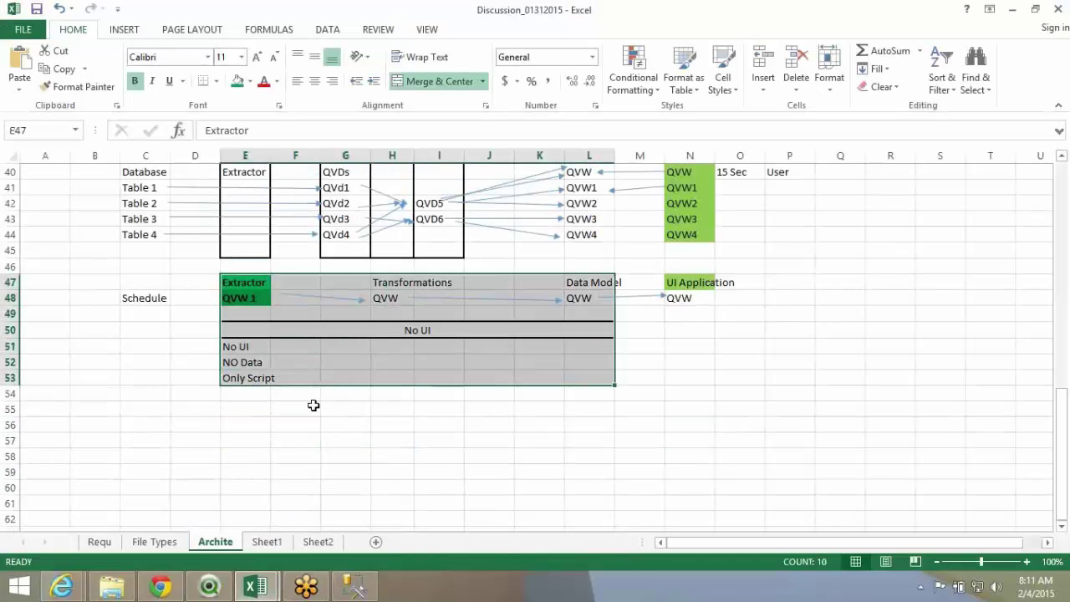
scroll(314, 406, "up", 1)
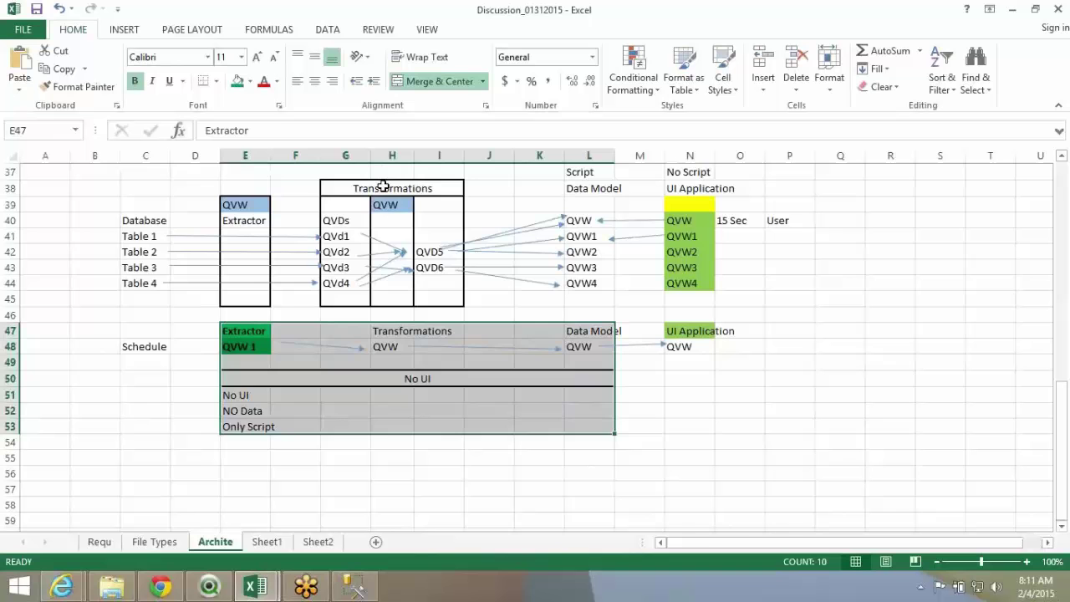
left_click_drag(382, 186, 408, 285)
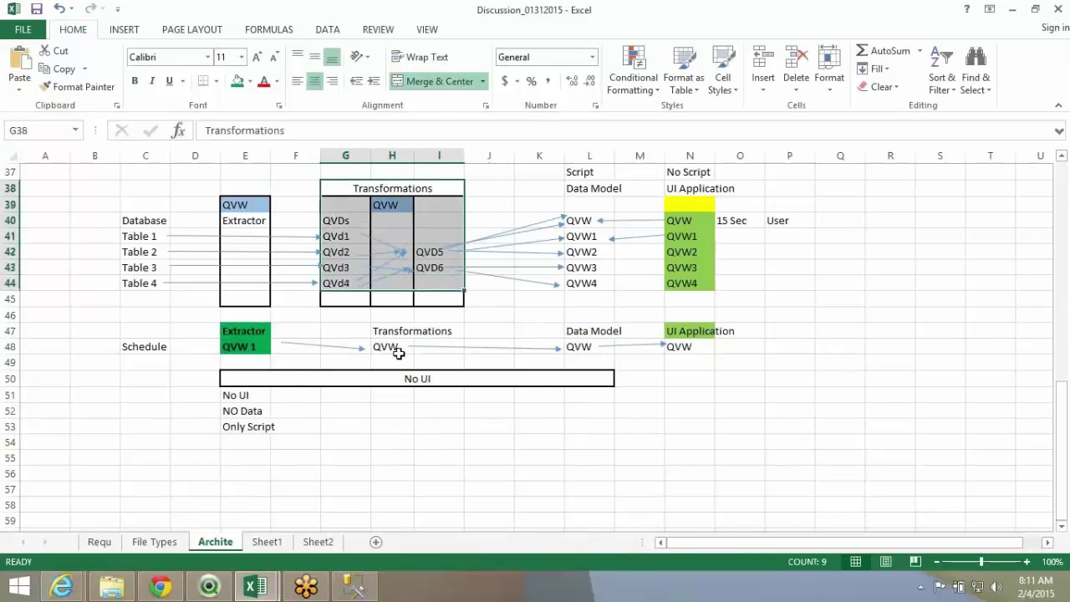
left_click(401, 345)
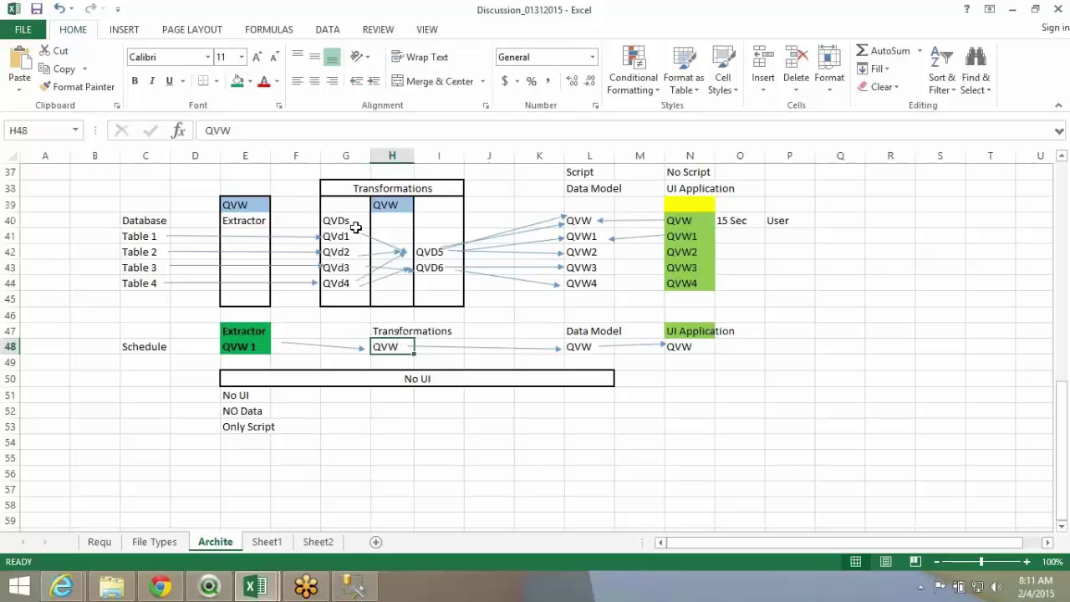
left_click_drag(352, 221, 346, 289)
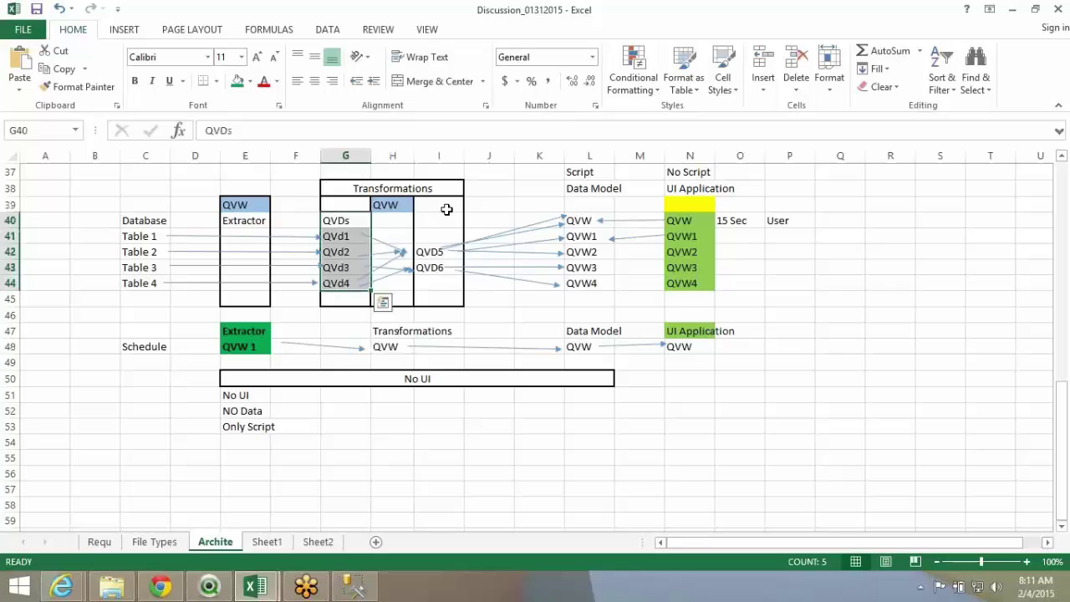
left_click_drag(443, 209, 432, 265)
Close QlikView's script editor keeping changes, then reselect the Transformations and QVD cells in Excel
left_click(214, 585)
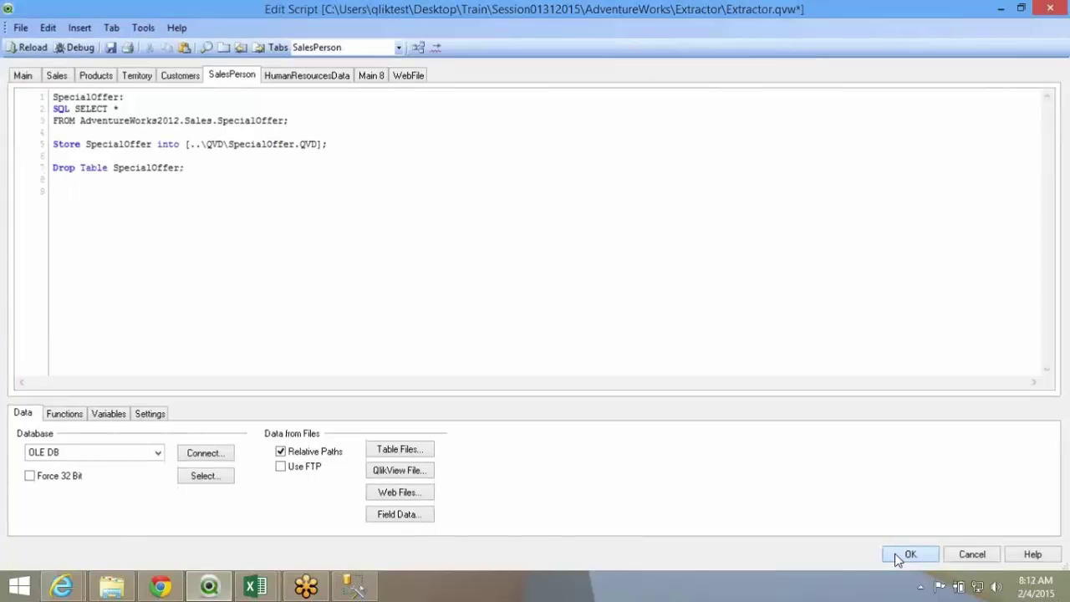
left_click(909, 554)
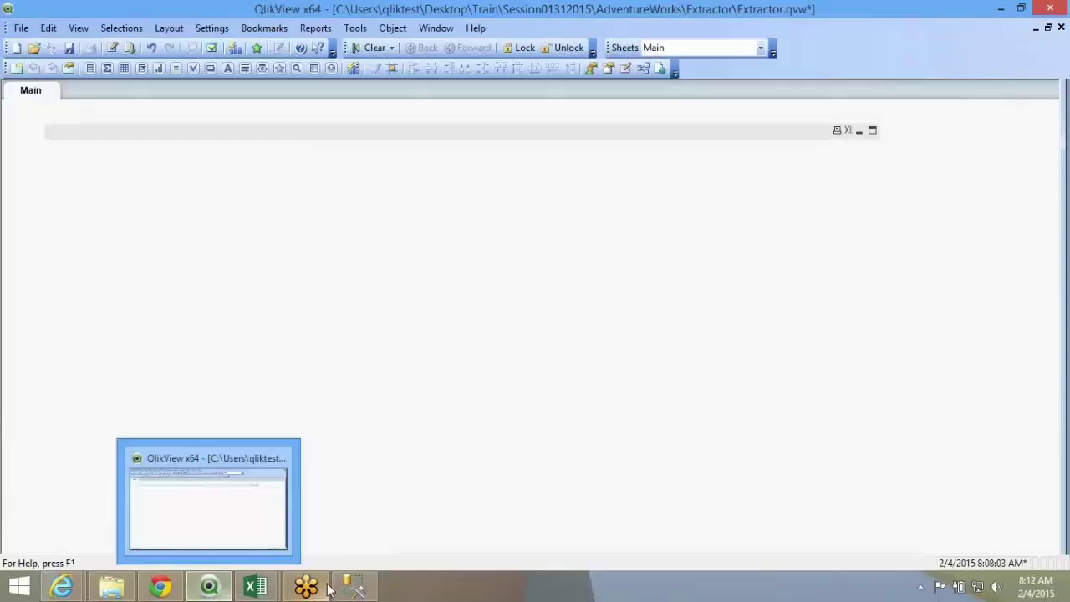
mouse_move(255, 588)
left_click(172, 502)
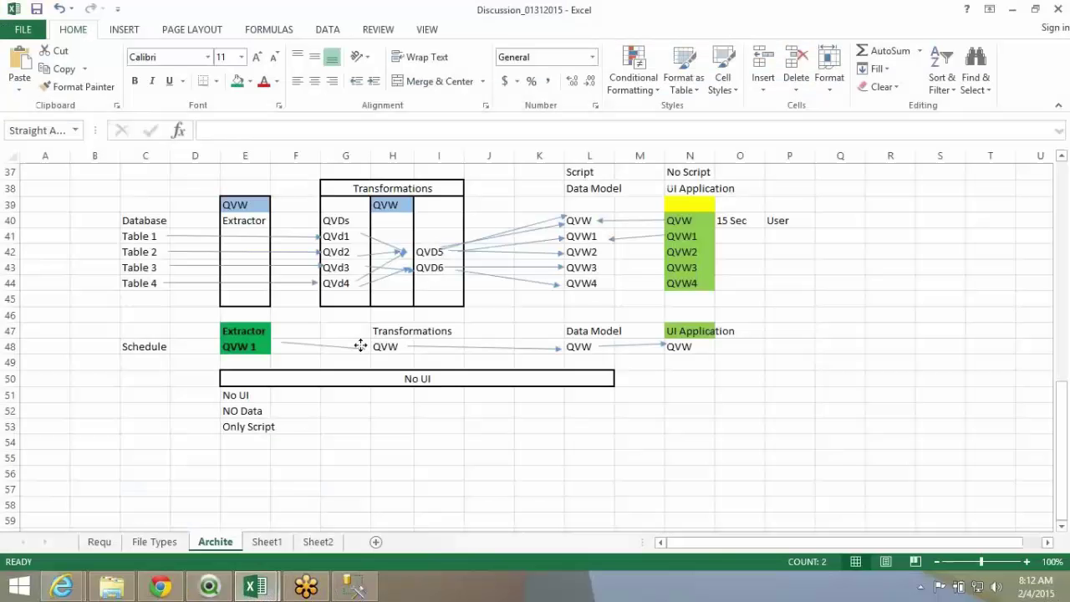
left_click_drag(351, 327, 409, 346)
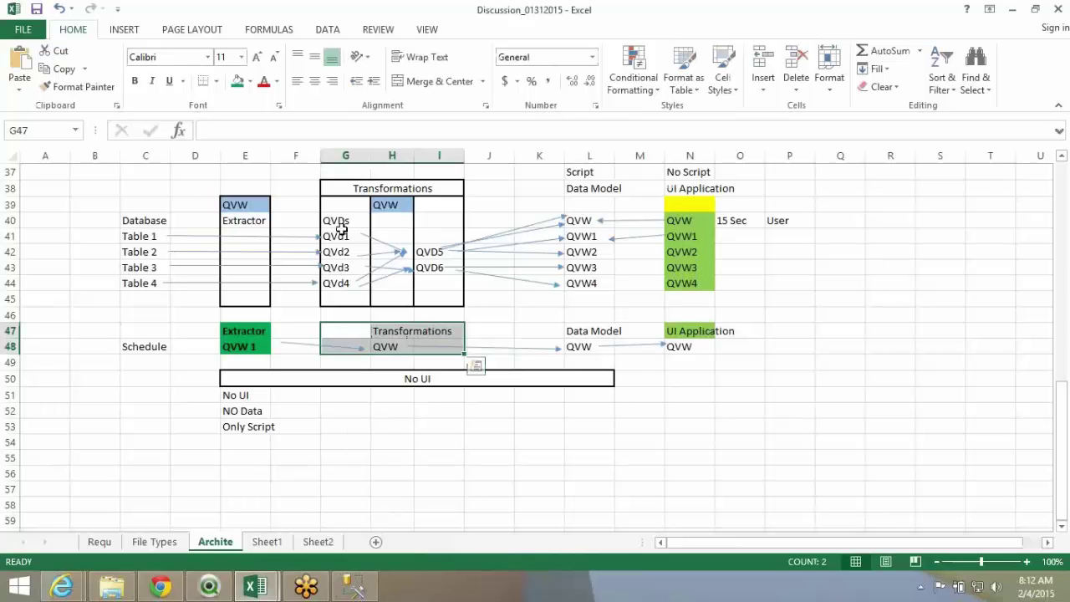
left_click(430, 254)
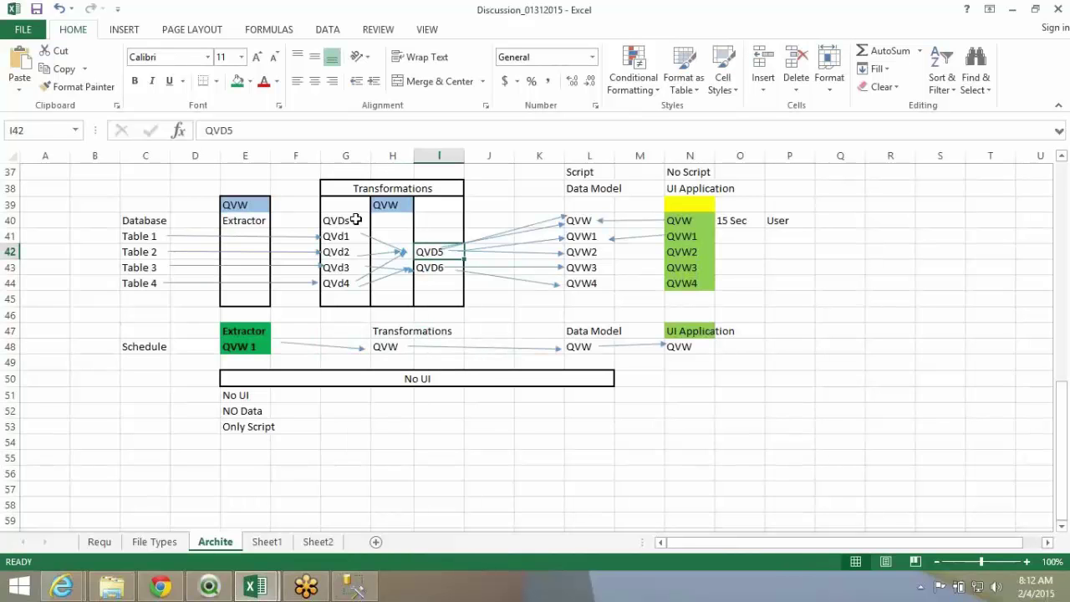
left_click_drag(356, 219, 354, 265)
left_click(431, 252)
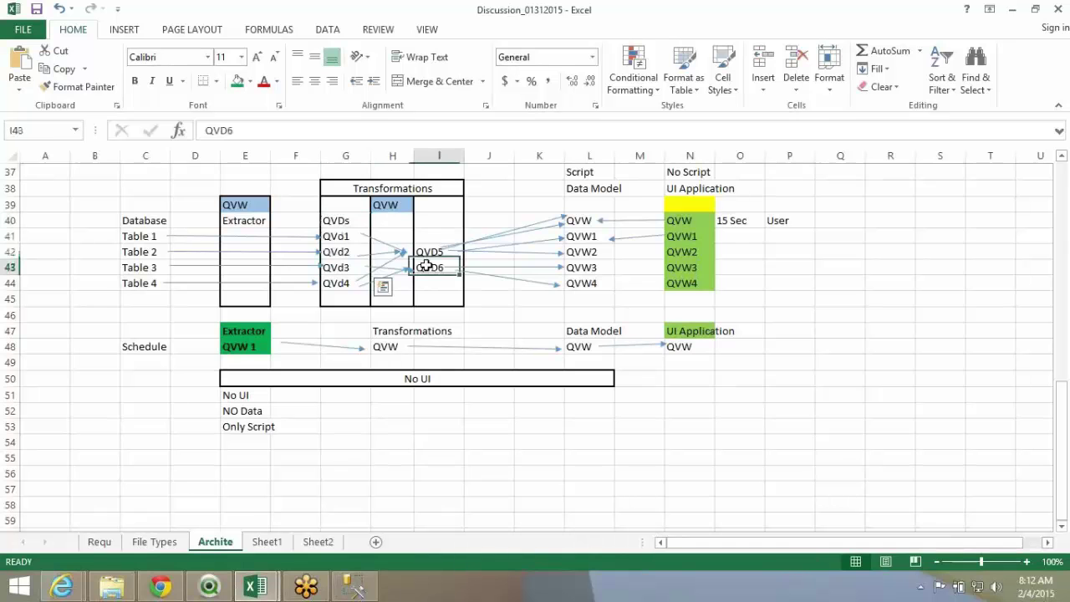
left_click(378, 345)
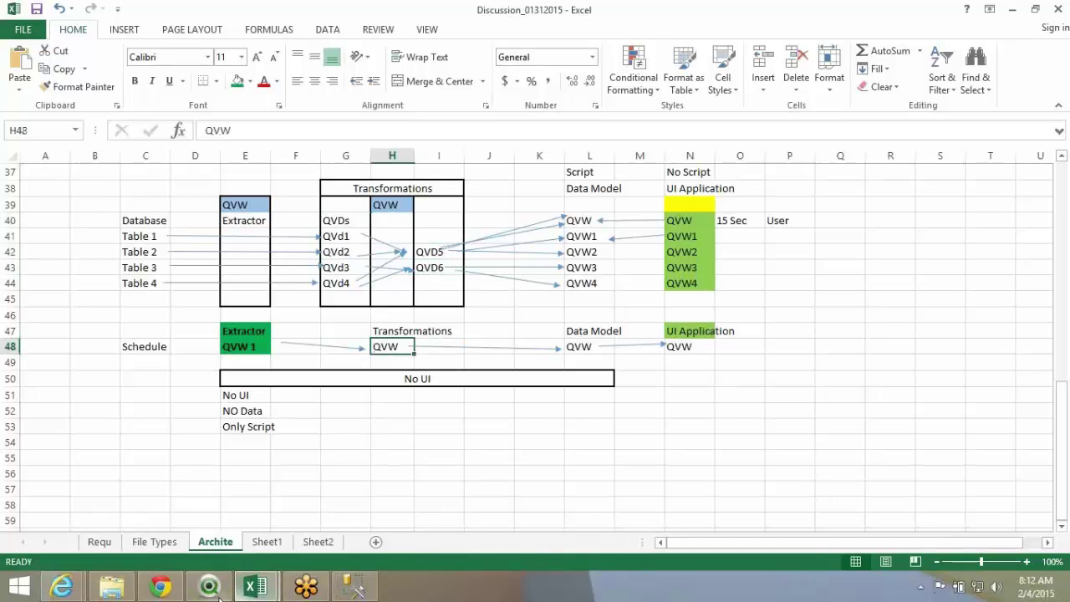
Create a new folder named Trasformation inside AdventureWorks and open it
left_click(112, 587)
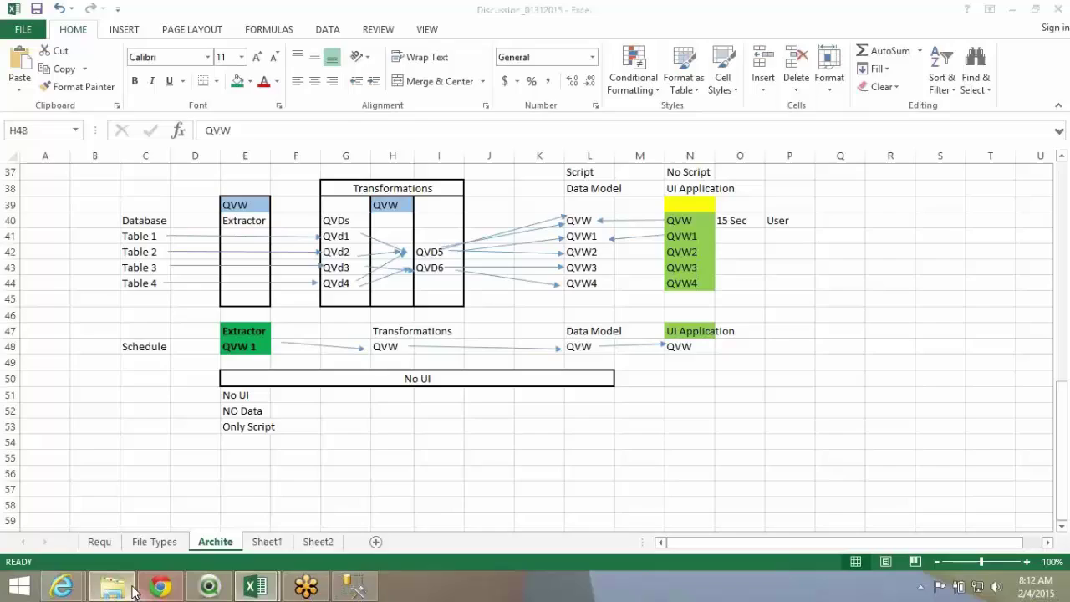
double_click(221, 100)
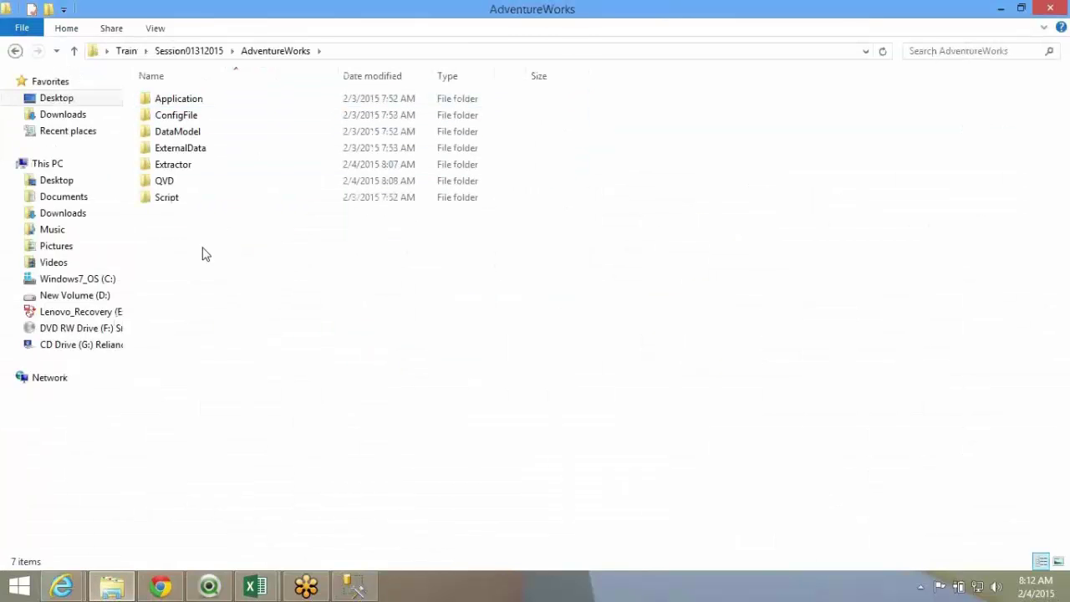
right_click(203, 248)
mouse_move(264, 434)
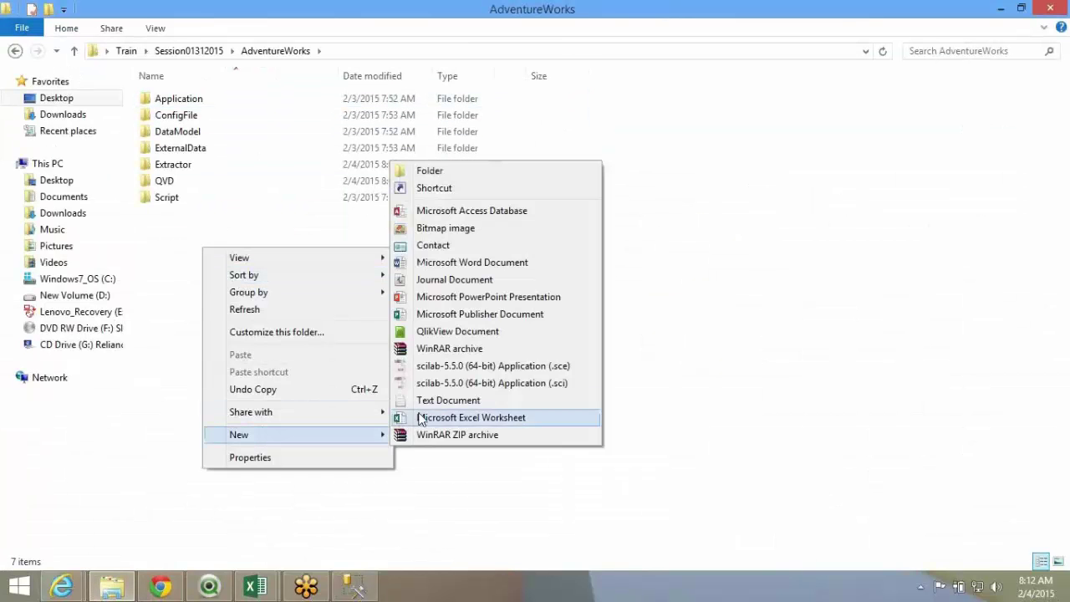
left_click(523, 171)
type("Tra")
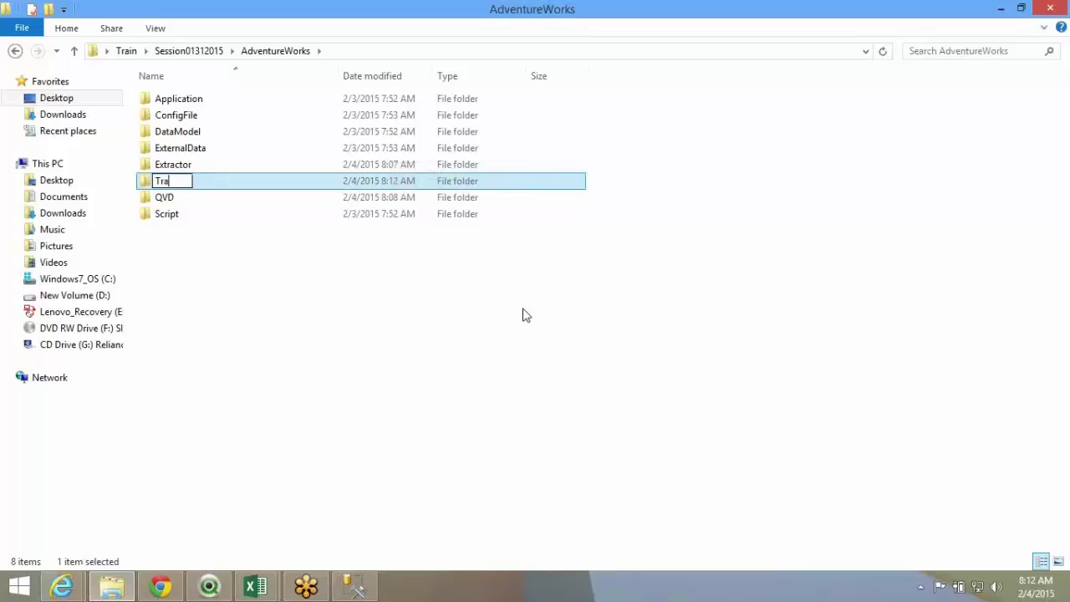
type("sformation")
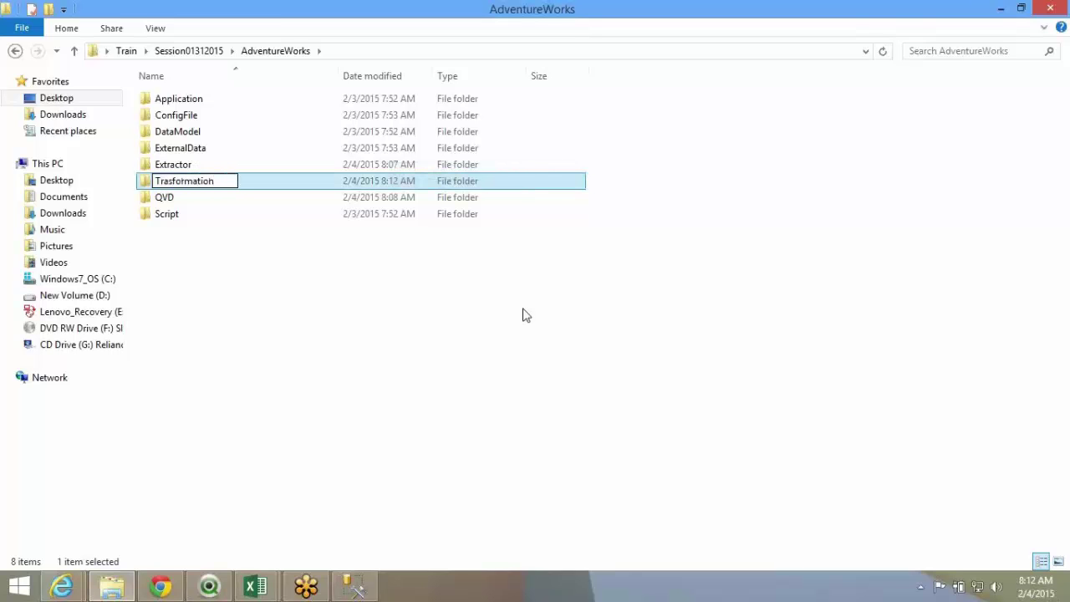
key("Return")
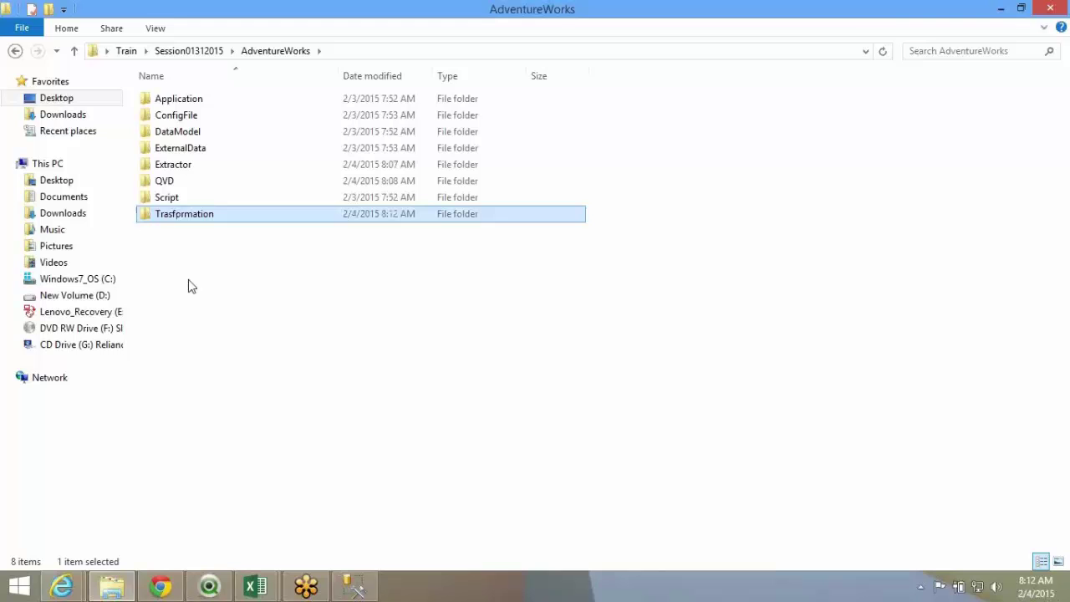
double_click(187, 219)
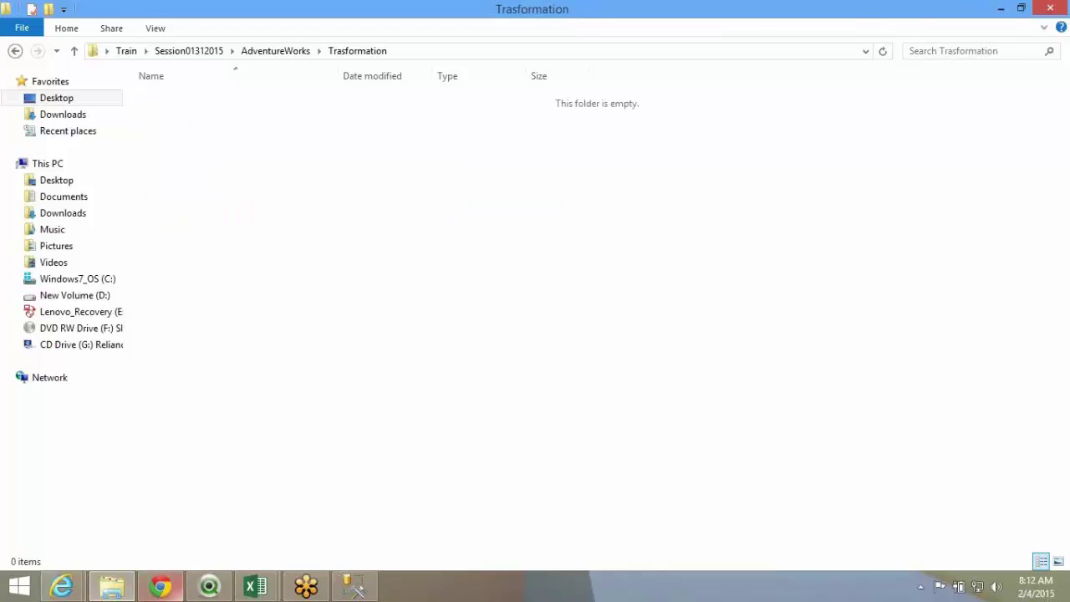
left_click(209, 586)
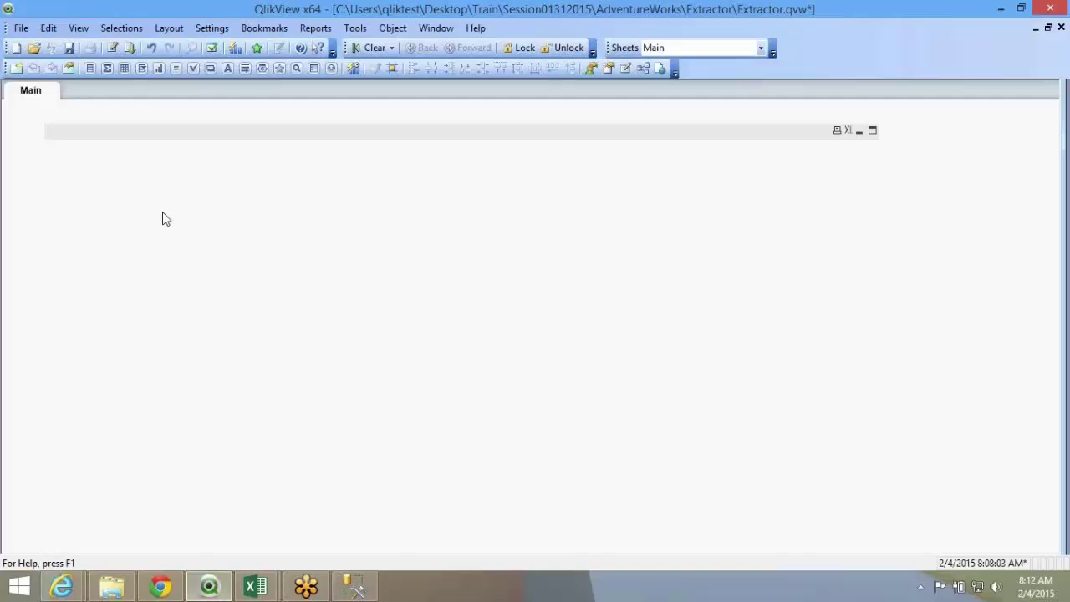
Save Extractor, then close it and AdventureWorks_Application, saving its changes
key("ctrl+s")
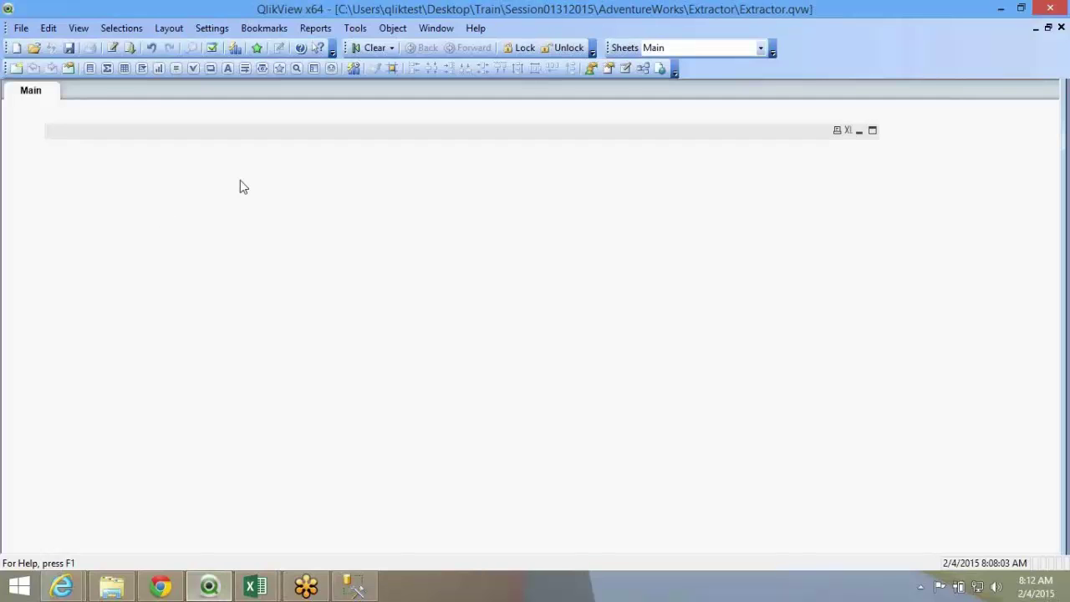
left_click(1049, 12)
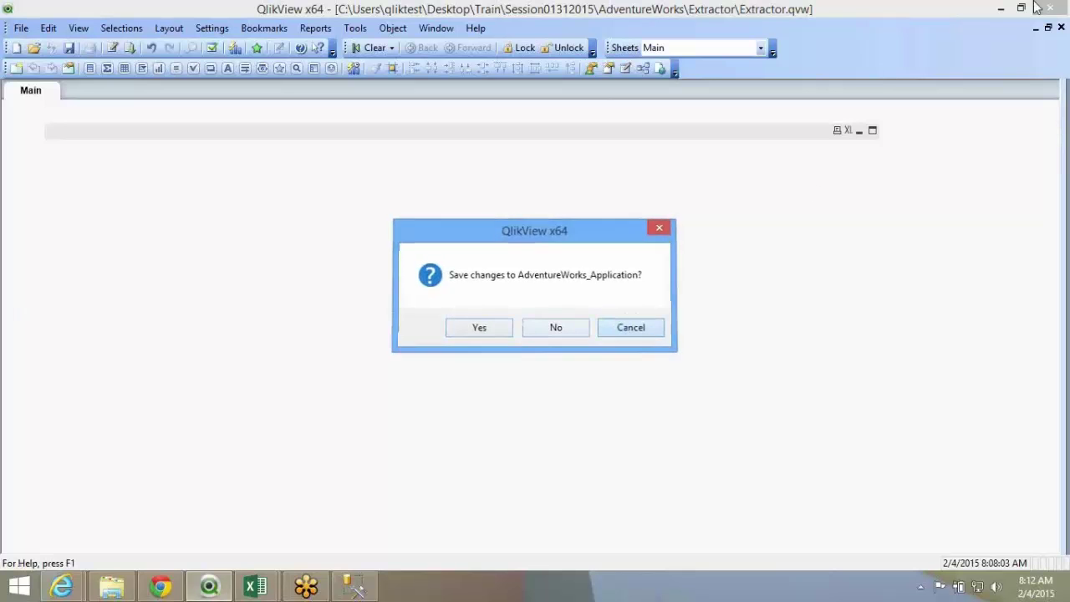
left_click(656, 333)
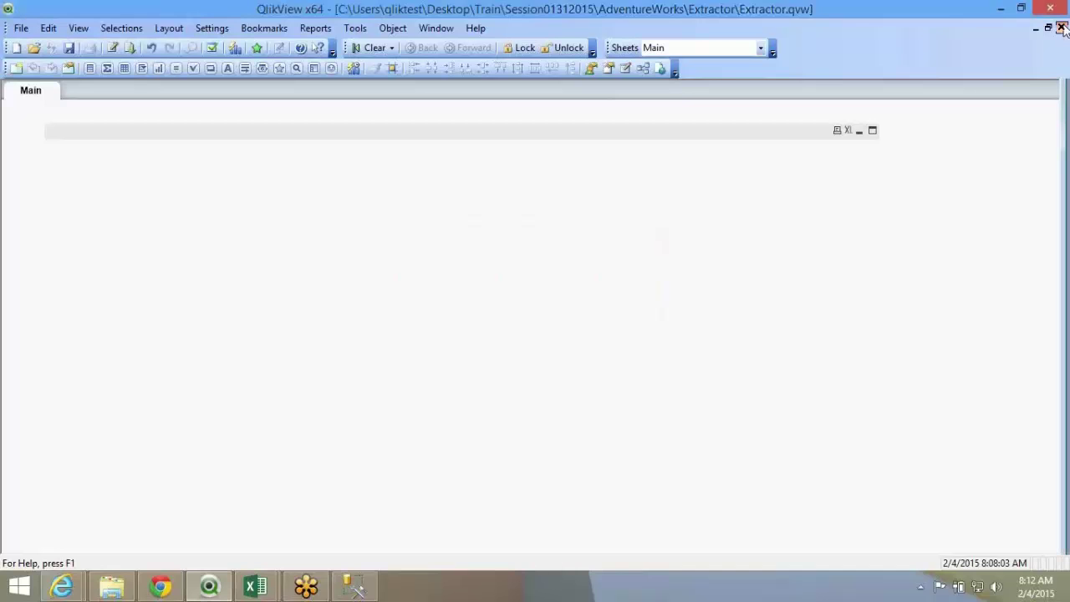
left_click(1061, 28)
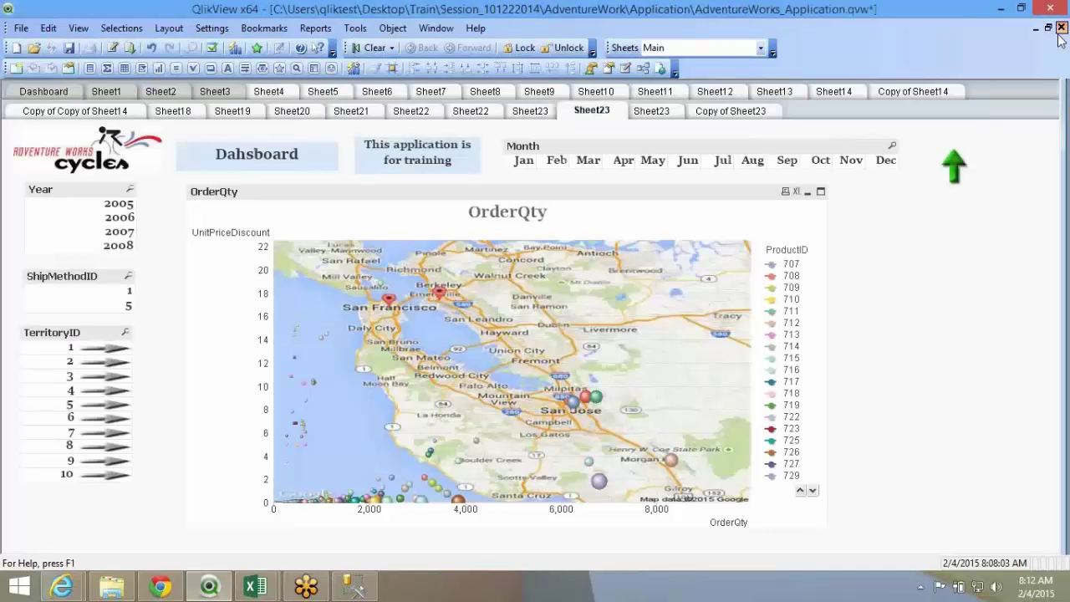
left_click(1061, 28)
left_click(487, 325)
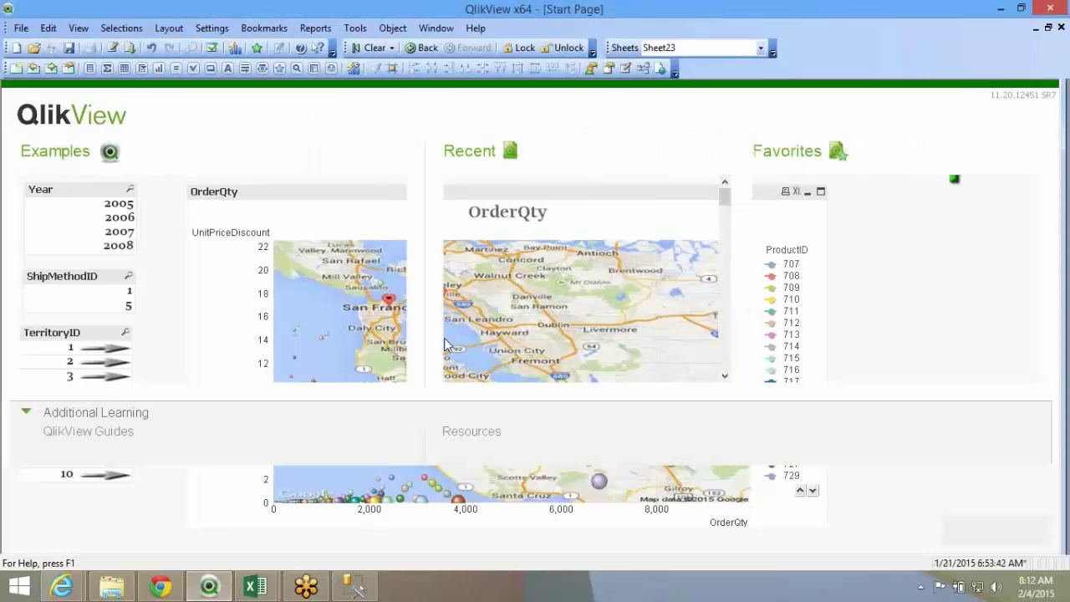
Start a new QlikView document and check the Trasformation folder's full path
left_click(16, 48)
key("alt+Tab")
left_click(437, 50)
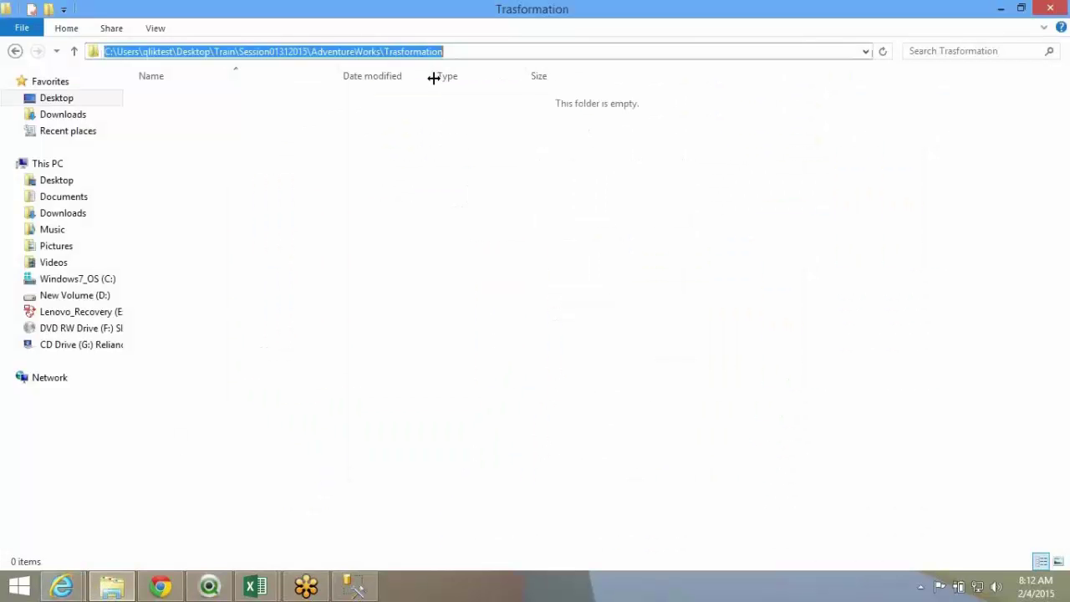
left_click(398, 245)
Dismiss the wizard and save the new document as Transformation in the Trasformation folder
key("alt+Tab")
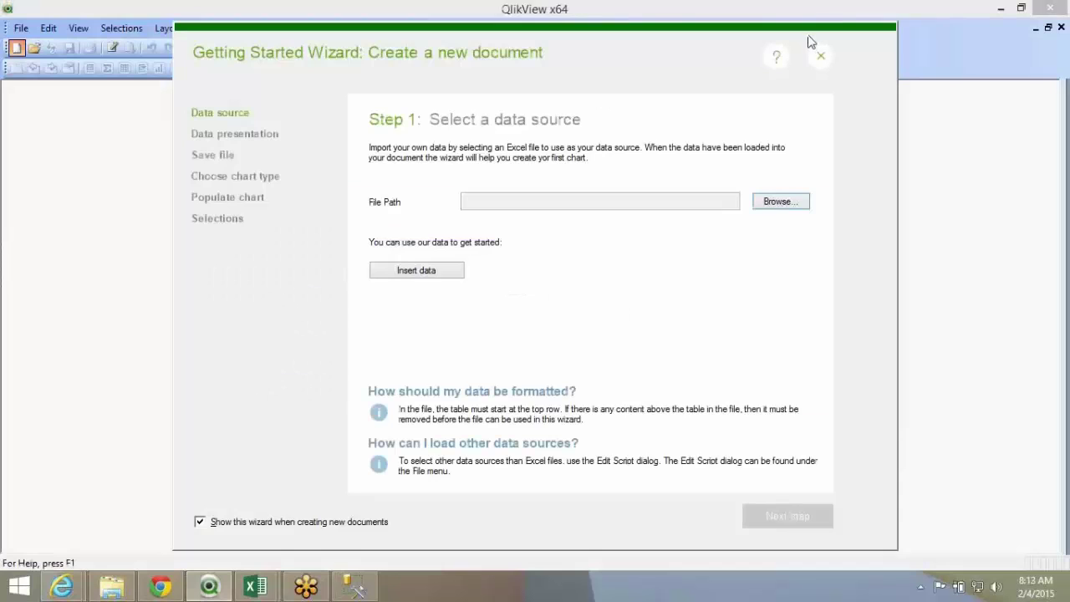
left_click(817, 53)
key("ctrl+e")
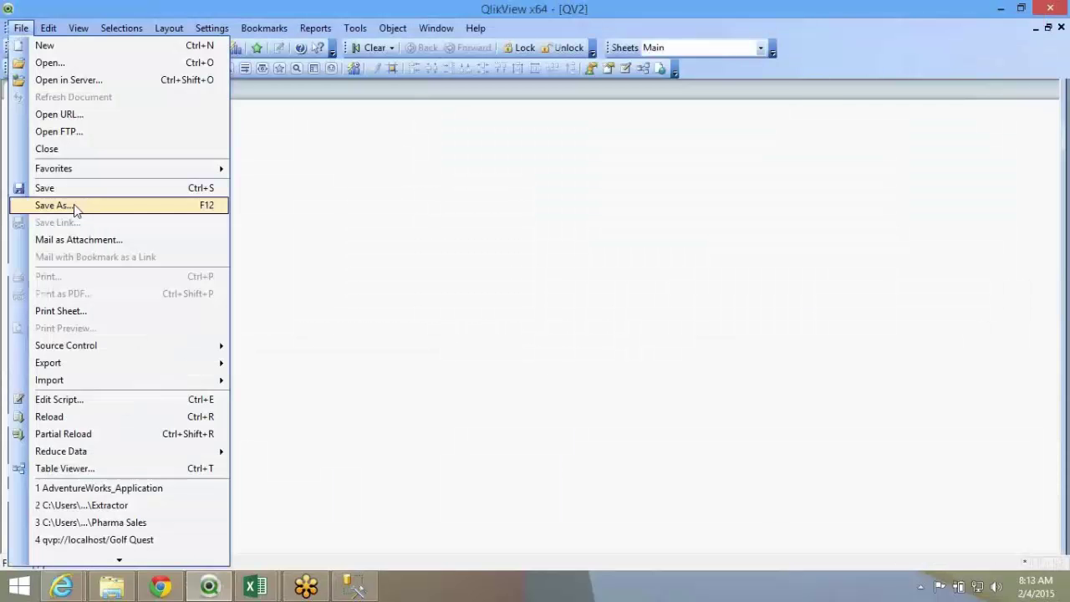
left_click(73, 209)
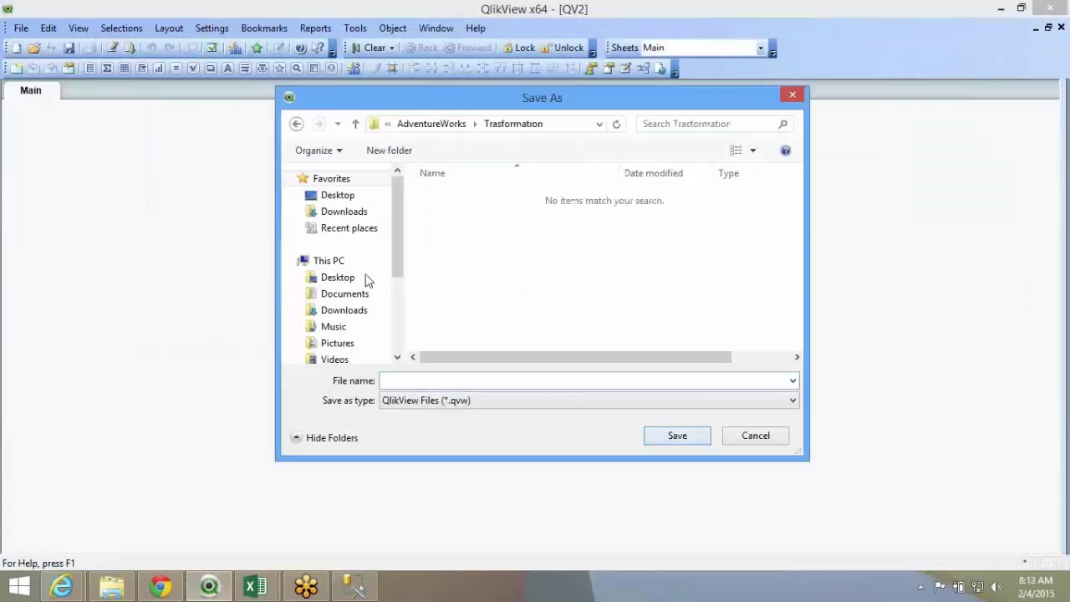
type("Trans")
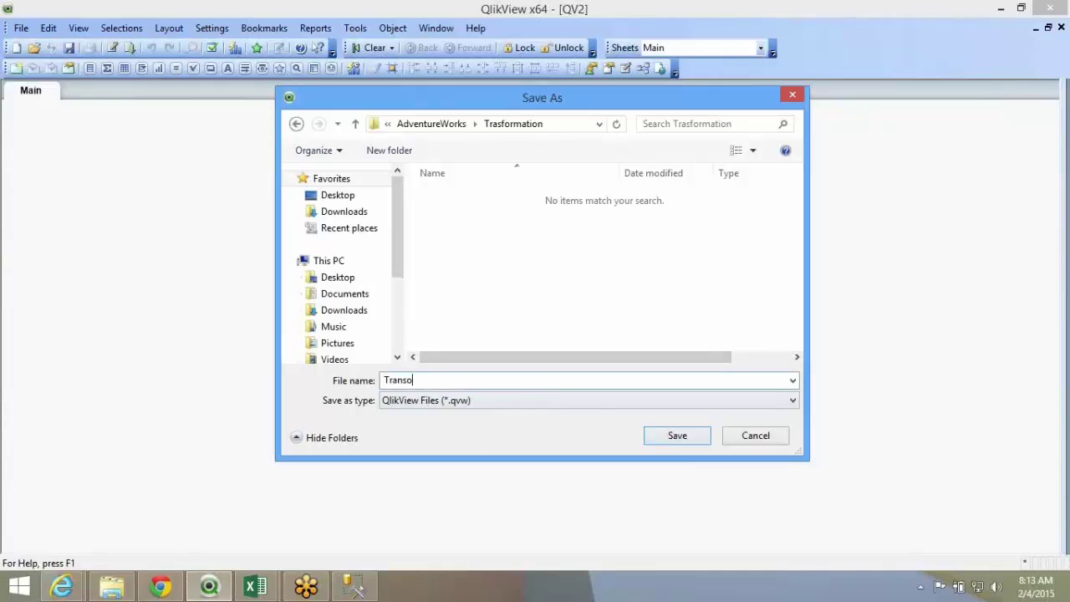
type("formation")
key("Return")
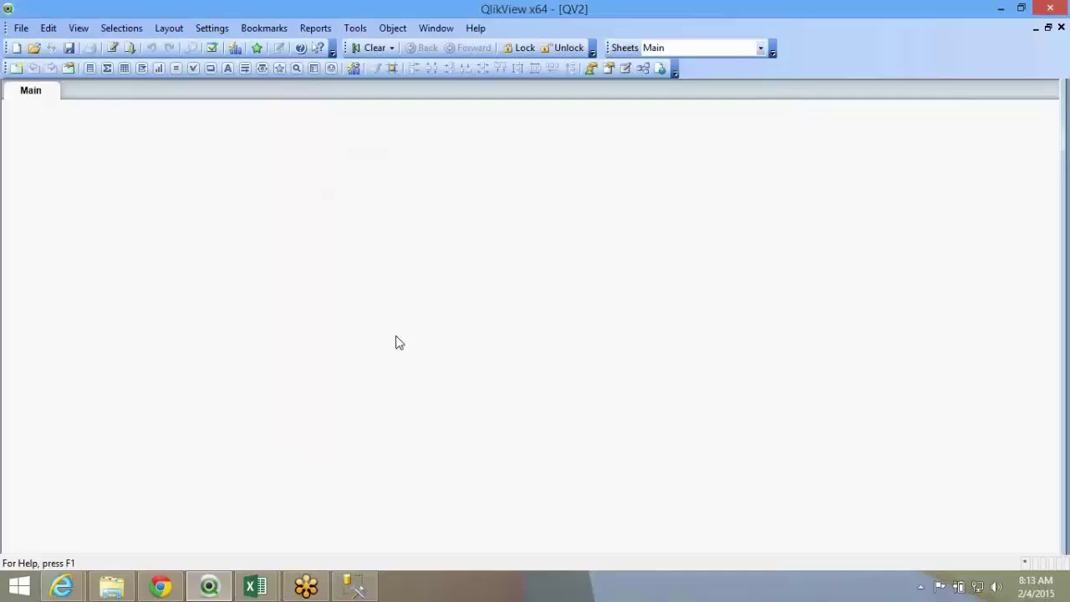
Add a second script tab, keeping the default name Main 2
key("ctrl+e")
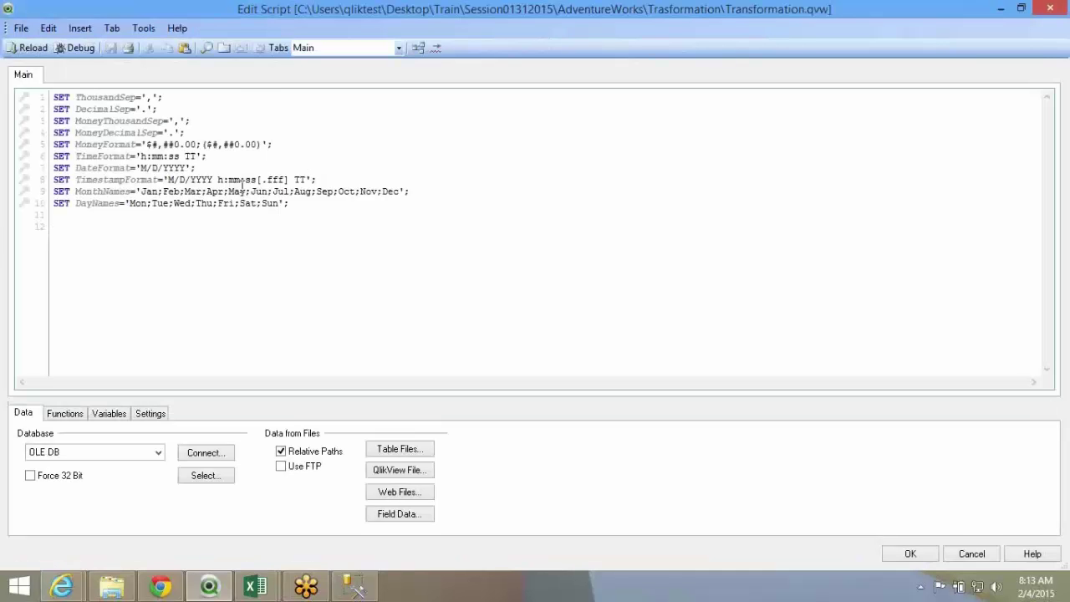
left_click(224, 49)
left_click(598, 319)
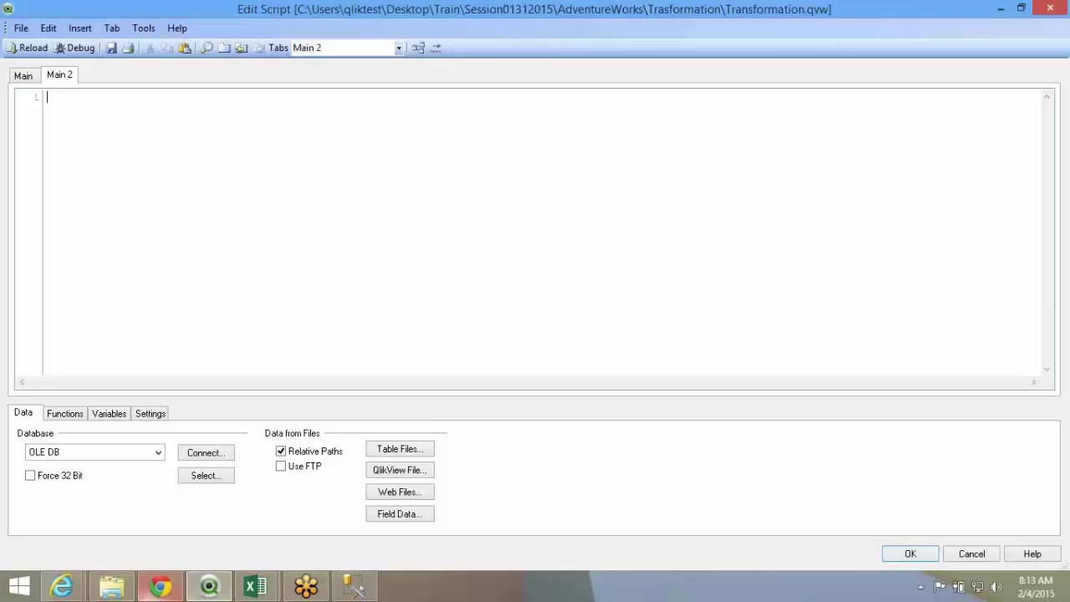
left_click(112, 585)
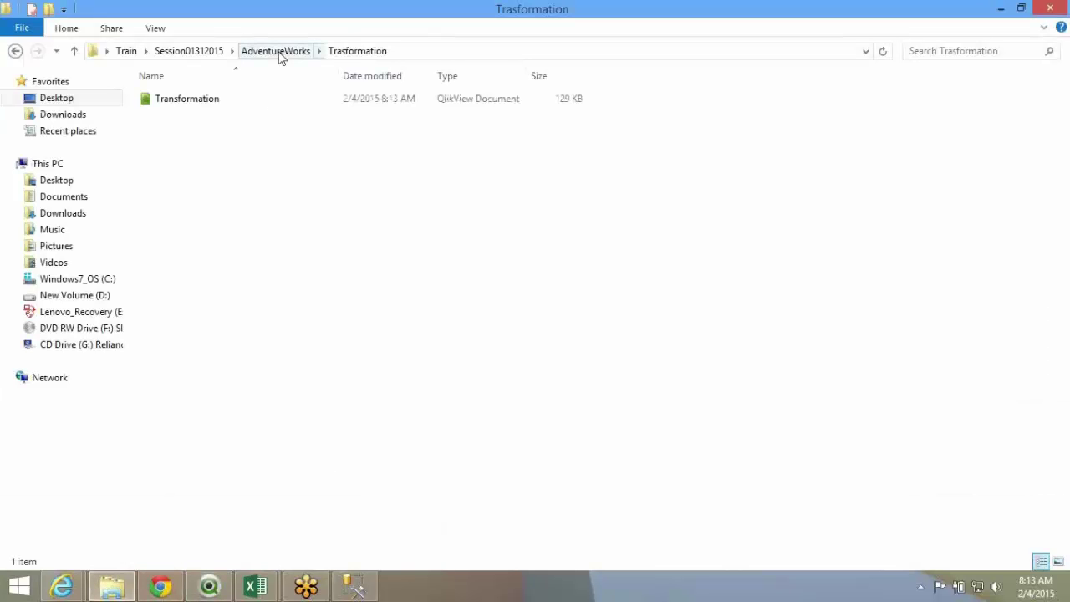
Open AdventureWorks\QVD and copy its full folder path
left_click(278, 52)
double_click(193, 182)
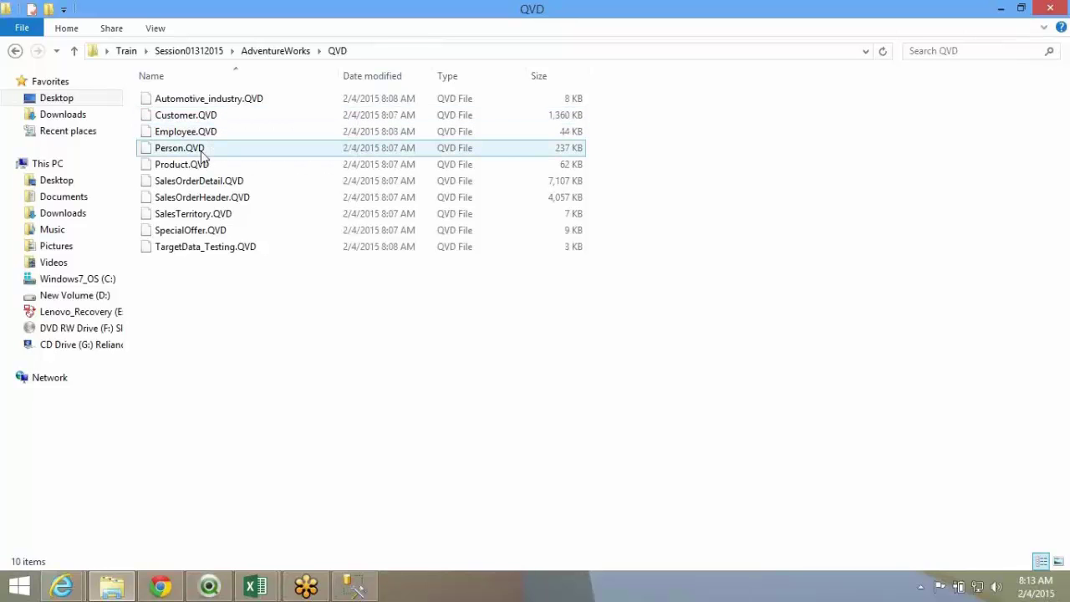
left_click(354, 50)
right_click(331, 57)
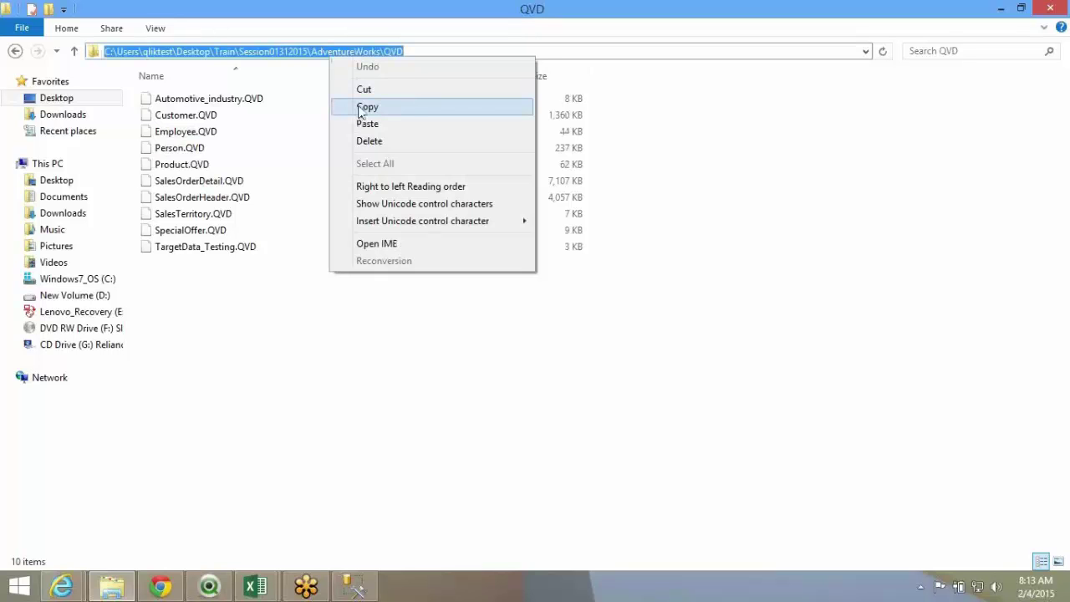
left_click(367, 107)
left_click(209, 586)
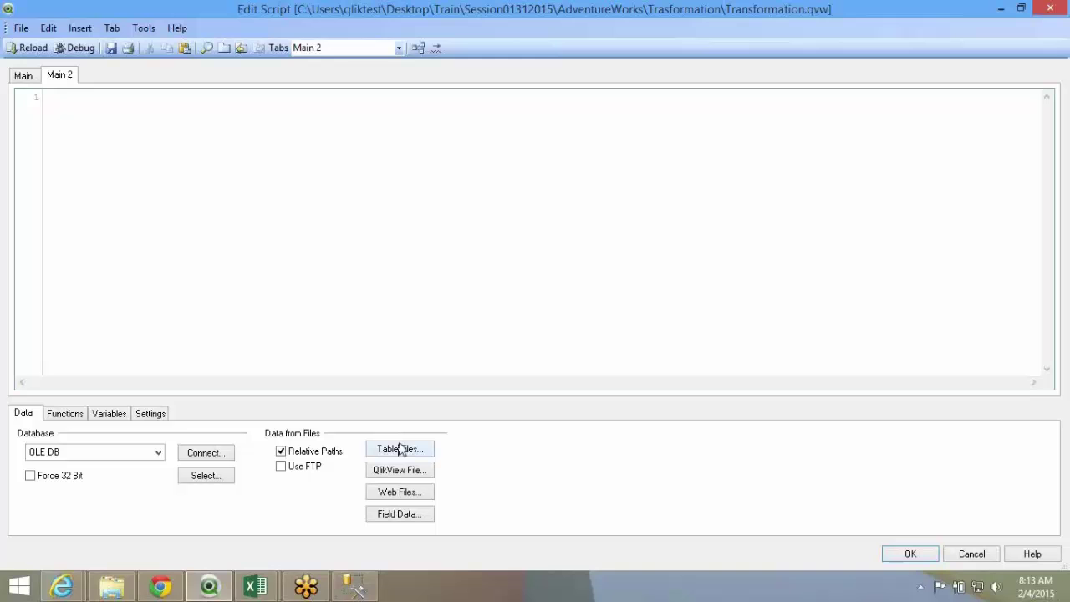
Browse Table Files to the pasted QVD path and open SalesOrderHeader.QVD
left_click(400, 449)
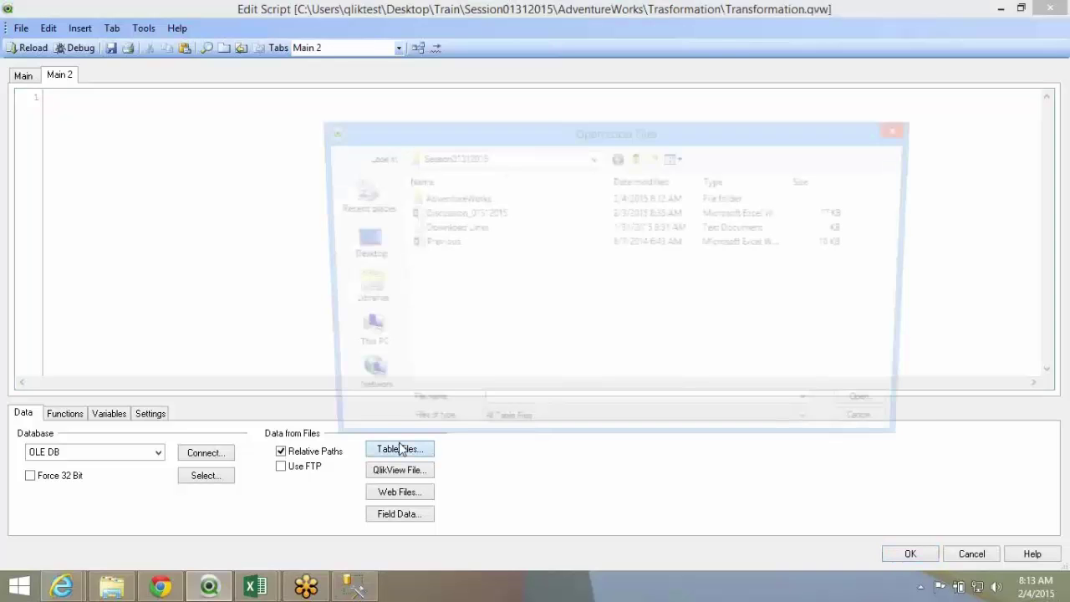
key("ctrl+v")
key("Return")
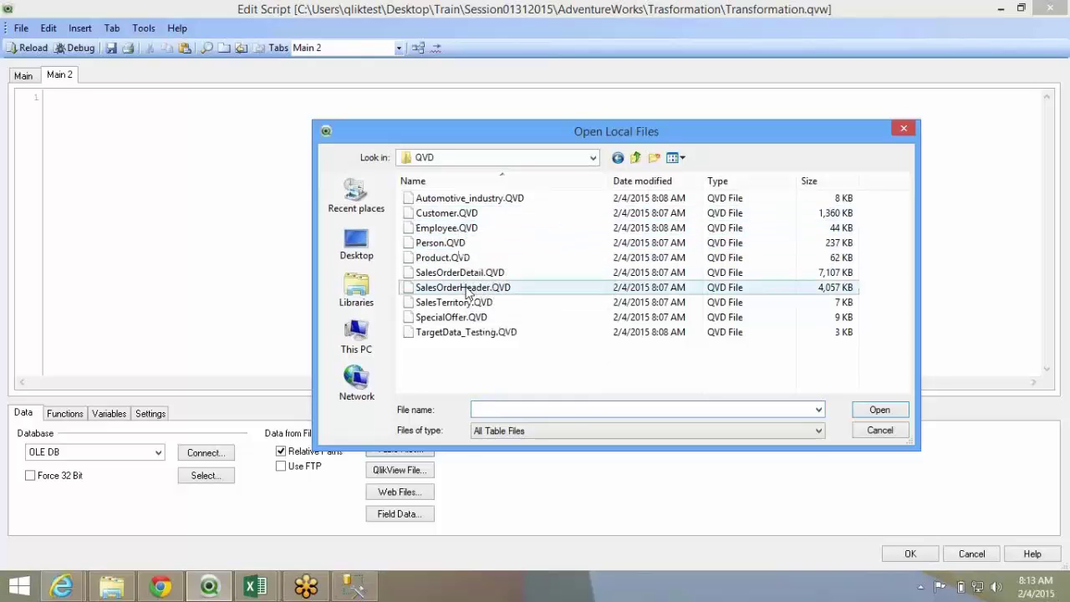
left_click(466, 288)
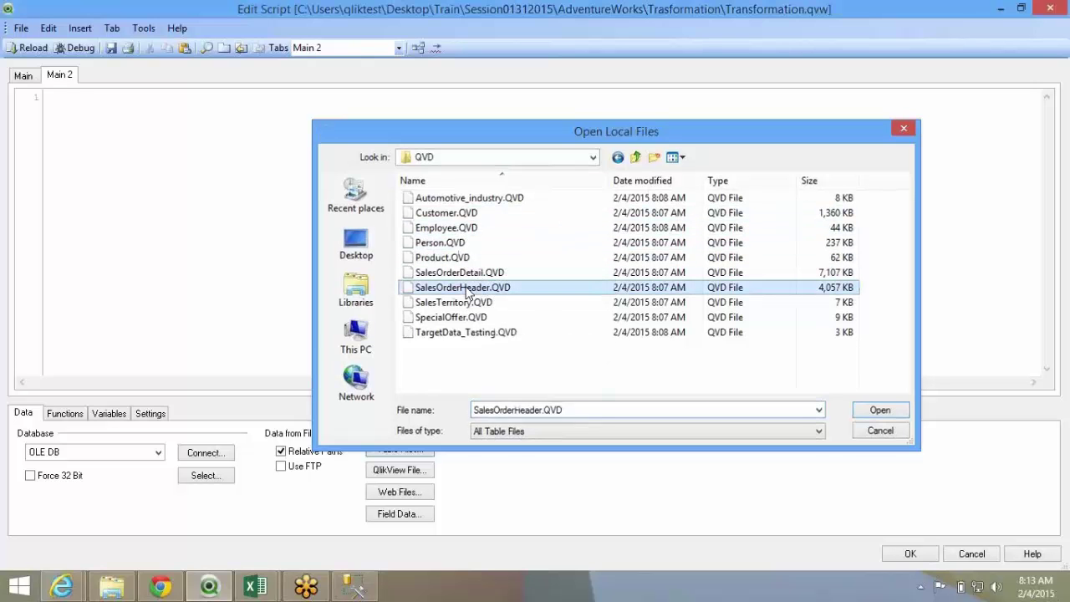
double_click(466, 287)
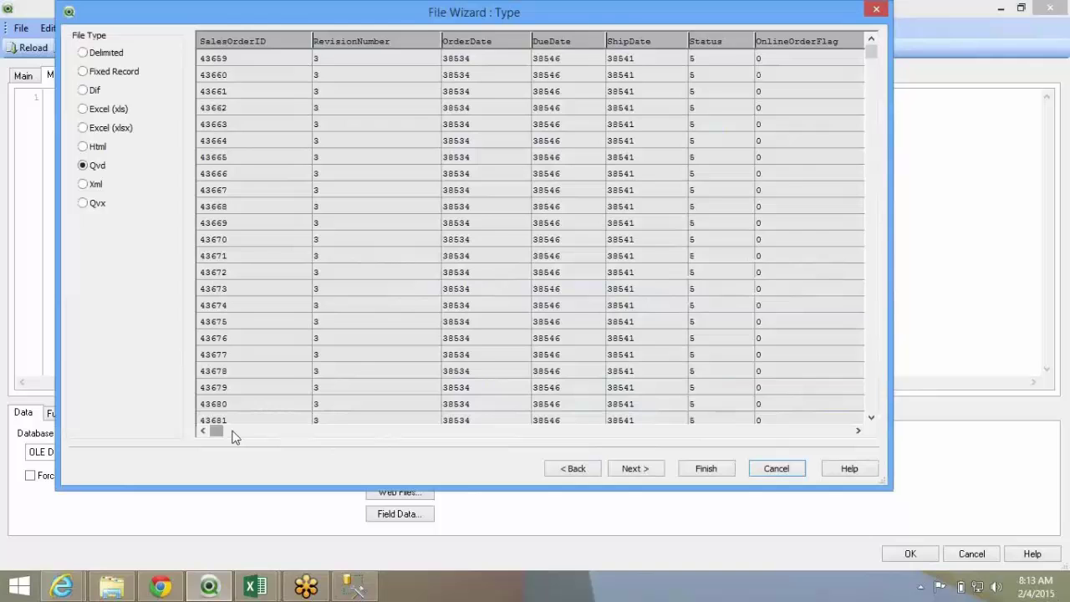
Step through the file wizard and insert the SalesOrderHeader LOAD script into Main 2
left_click(298, 430)
left_click_drag(358, 429, 253, 399)
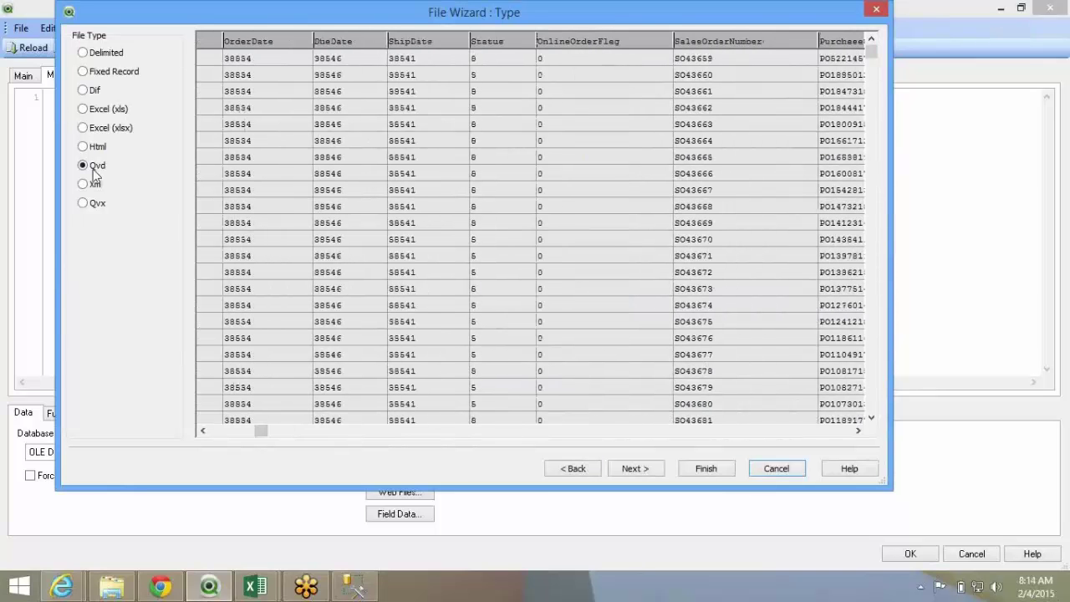
left_click(638, 468)
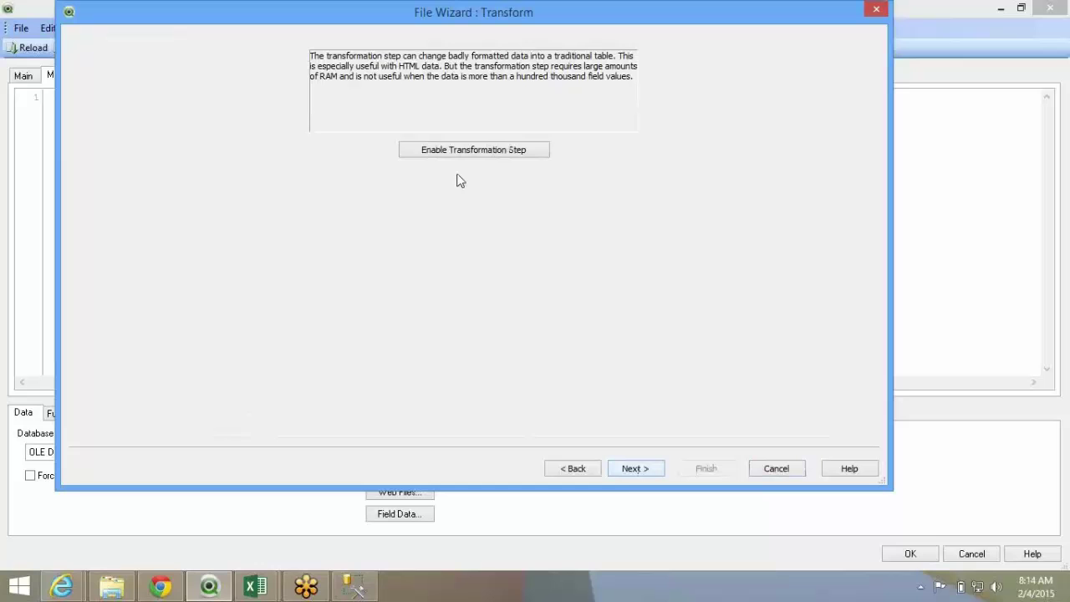
left_click(626, 473)
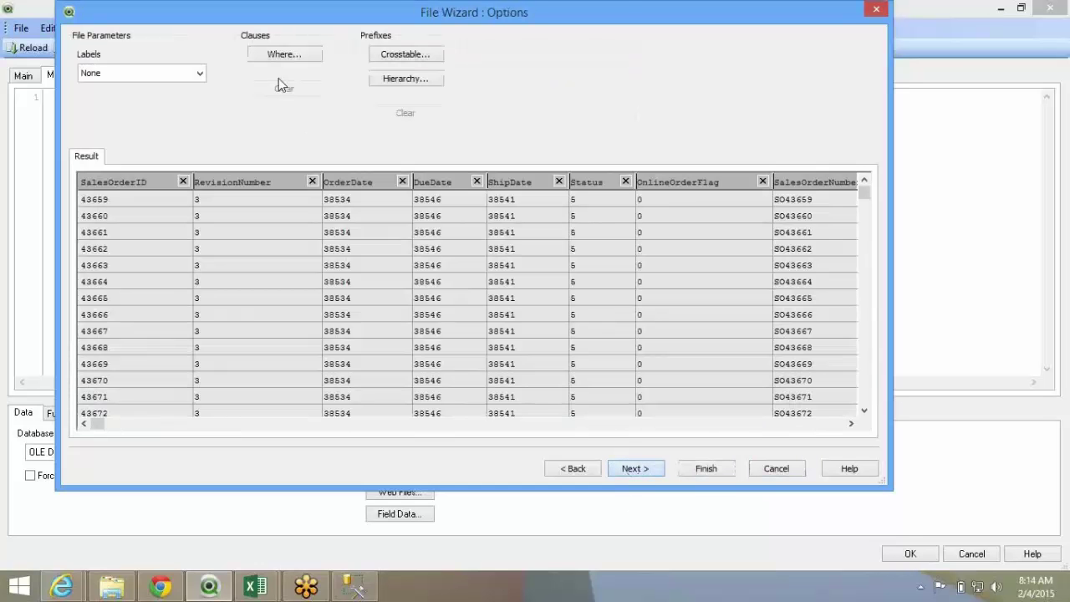
left_click(633, 468)
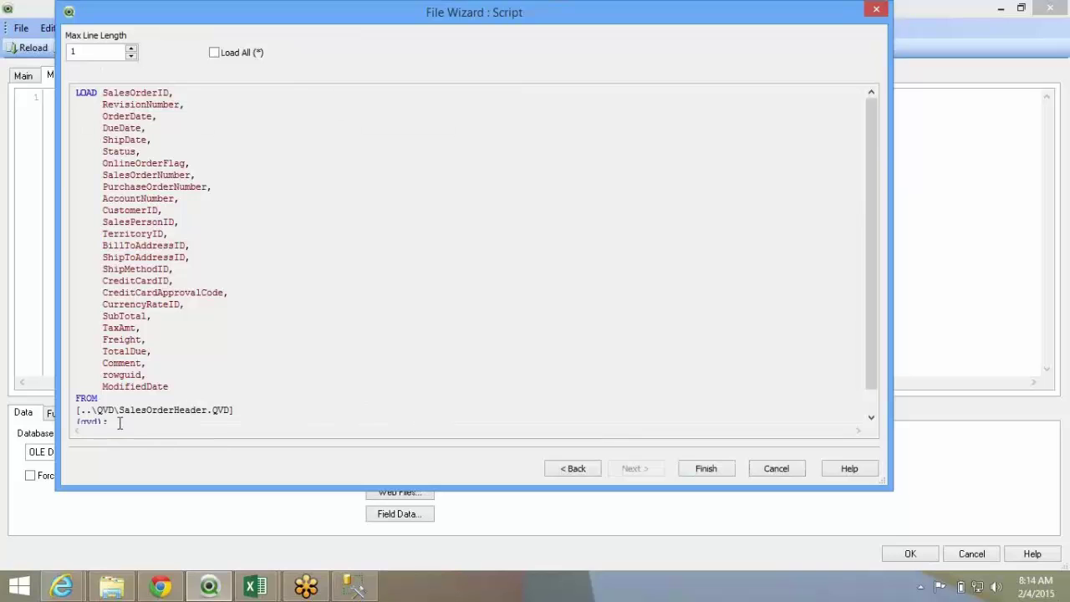
left_click_drag(119, 423, 77, 87)
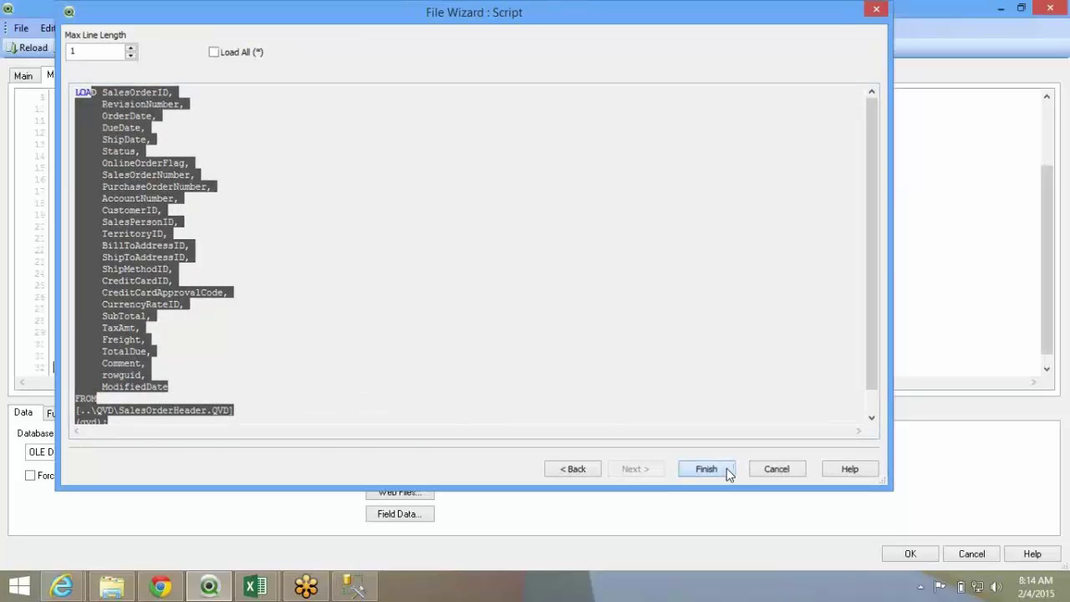
left_click(727, 473)
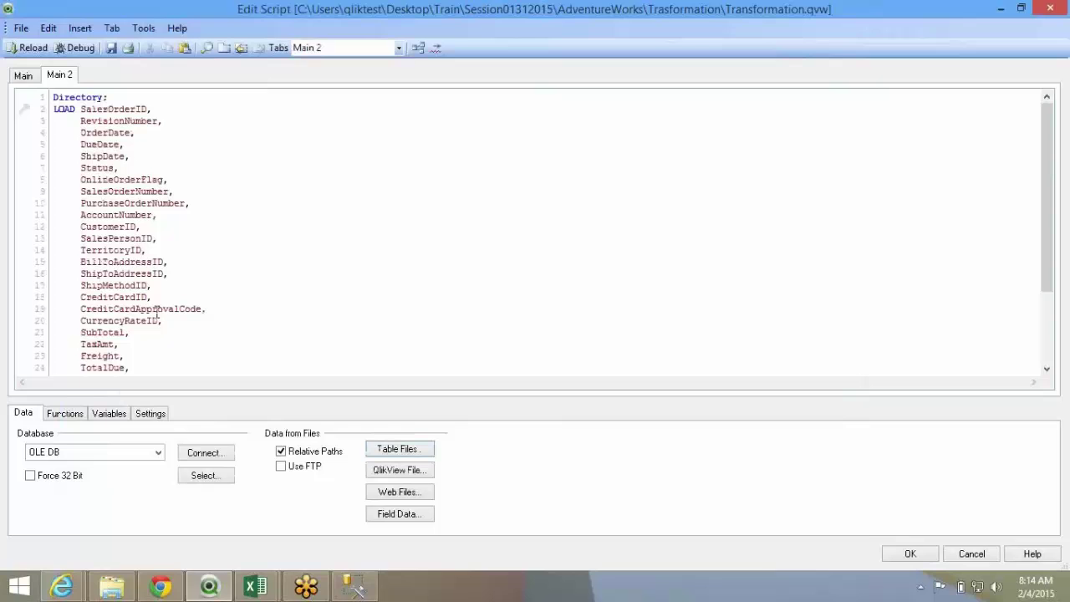
scroll(94, 178, "down", 2)
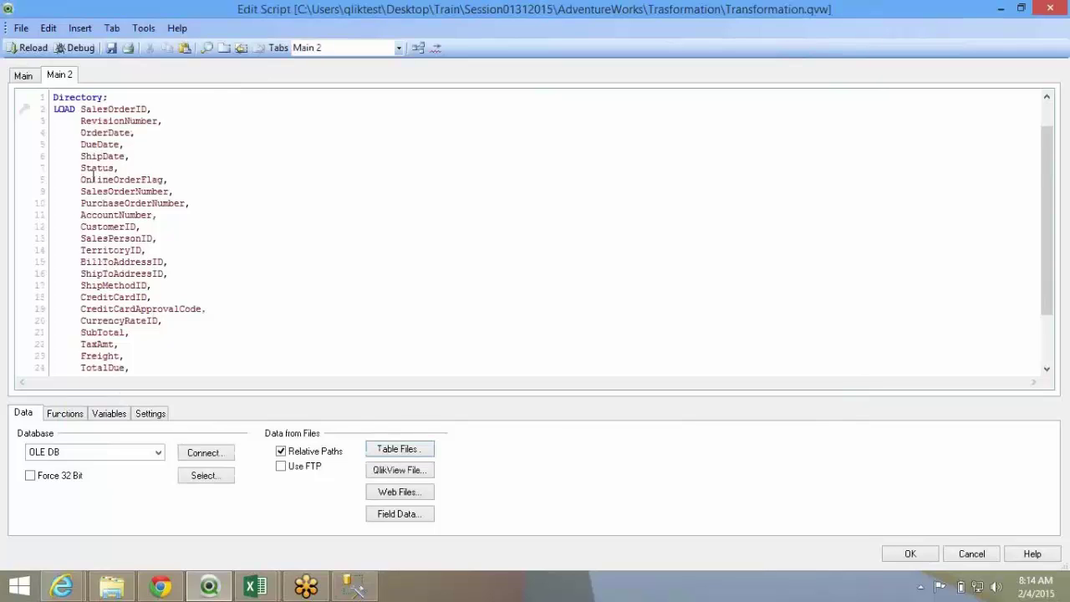
scroll(96, 234, "down", 1)
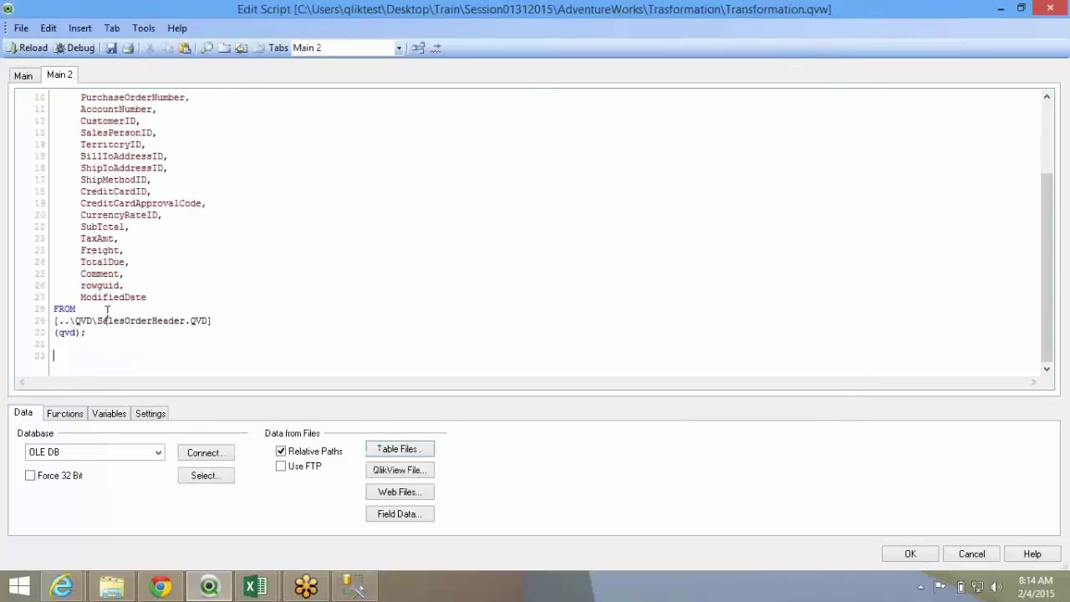
scroll(111, 301, "up", 3)
scroll(134, 254, "down", 3)
Bring up the Discussion workbook and try selecting the Data Model and Transformations QVW cells
left_click(112, 587)
left_click(209, 586)
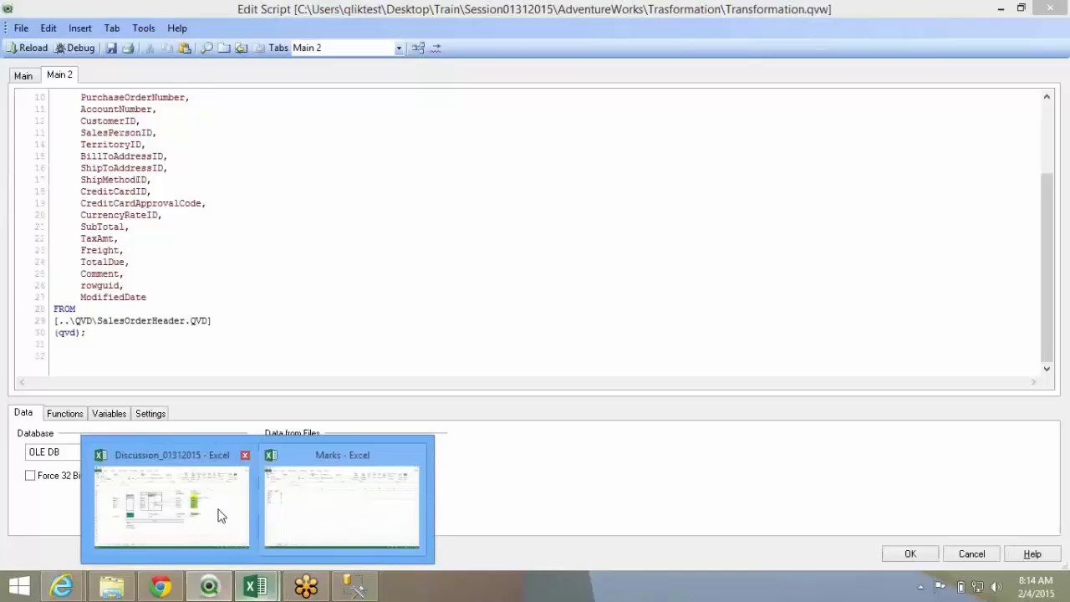
left_click(216, 512)
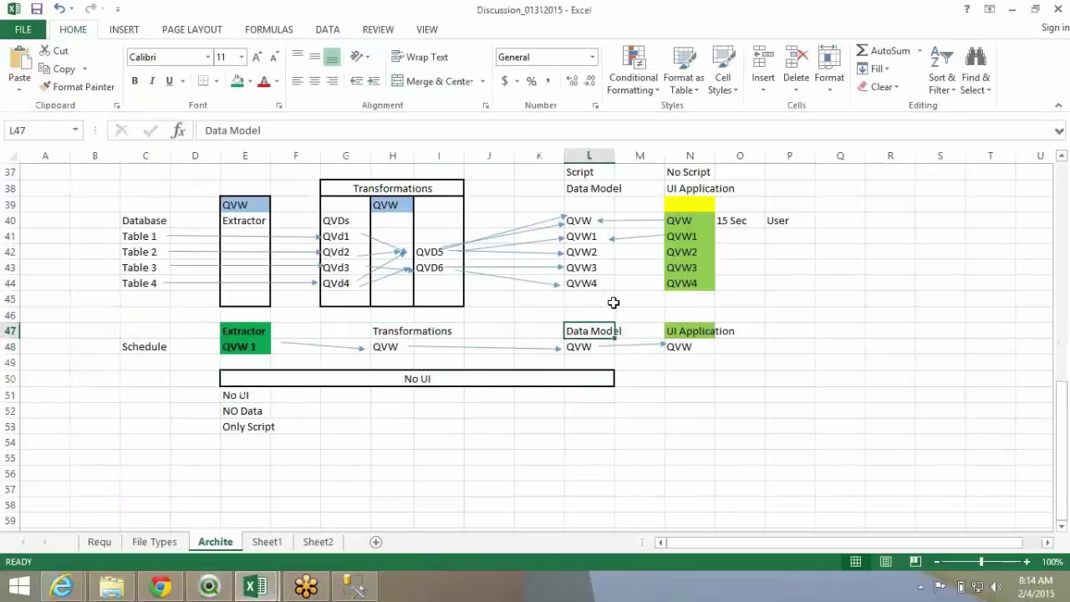
left_click_drag(595, 338, 602, 354)
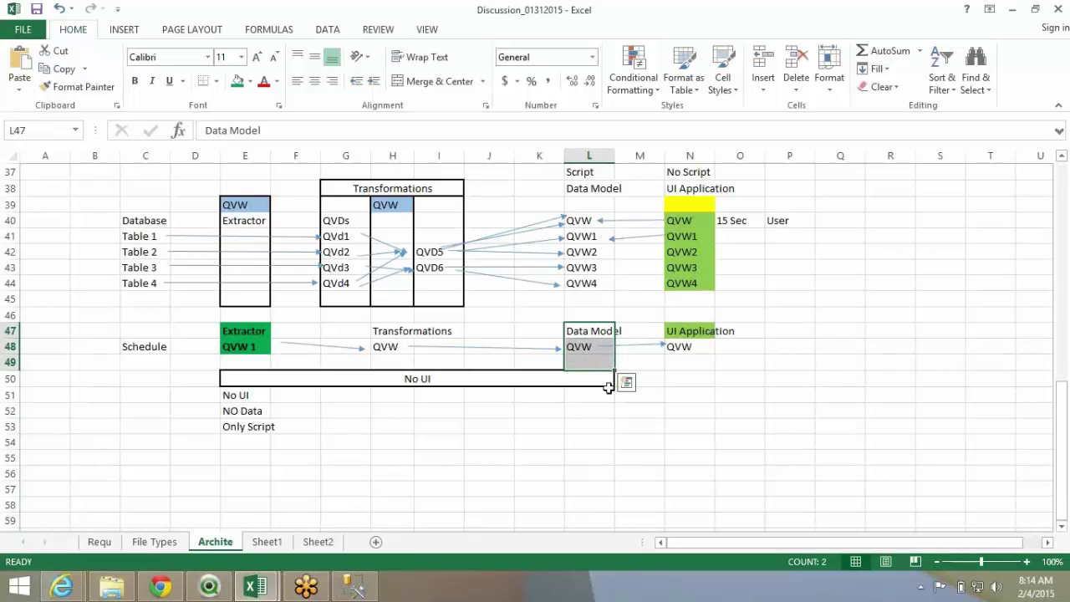
key("alt+Tab")
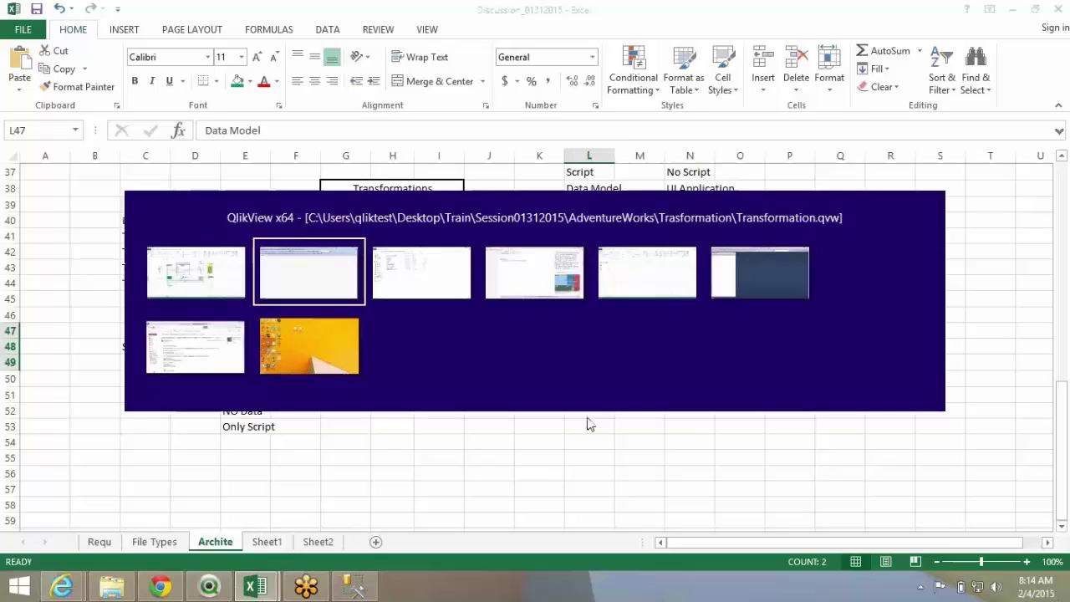
key("alt+Tab")
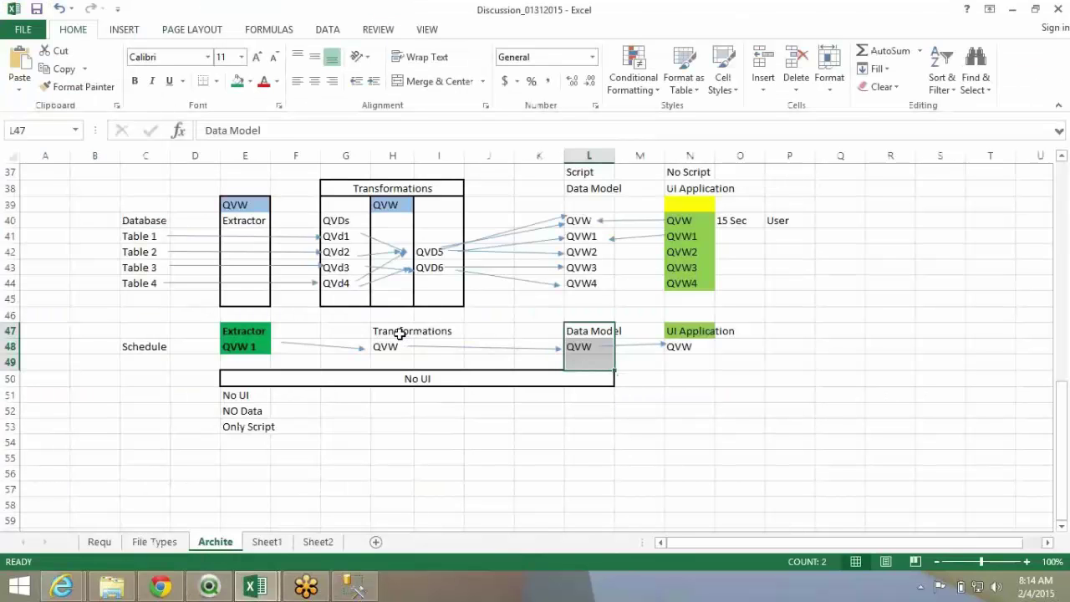
left_click_drag(390, 331, 406, 362)
key("alt+Tab")
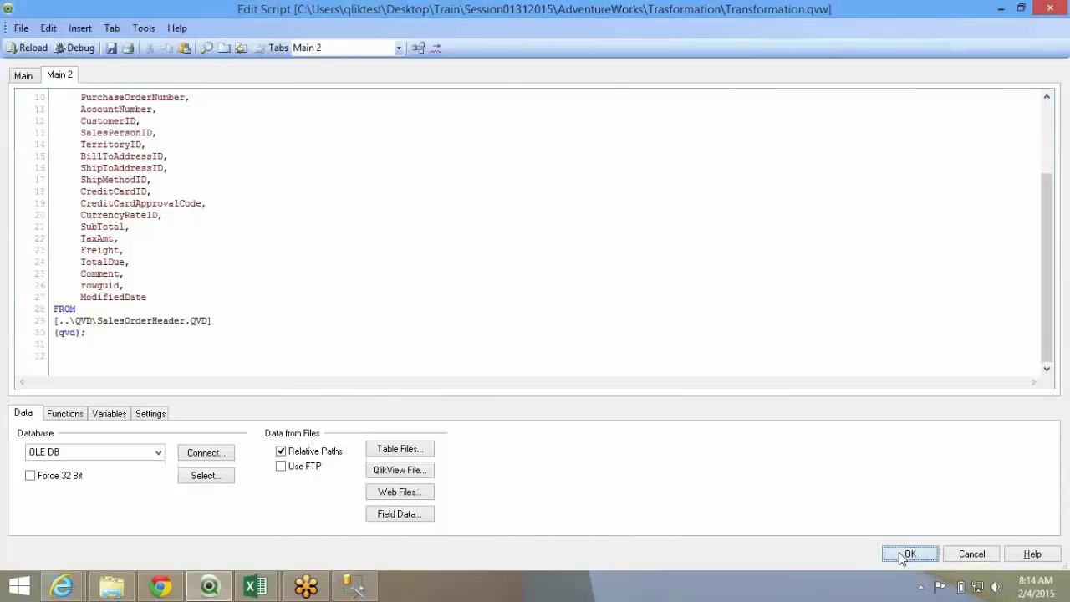
key("alt+Tab")
Fill the Transformations block G47:I49 with light gold
left_click_drag(312, 326, 430, 360)
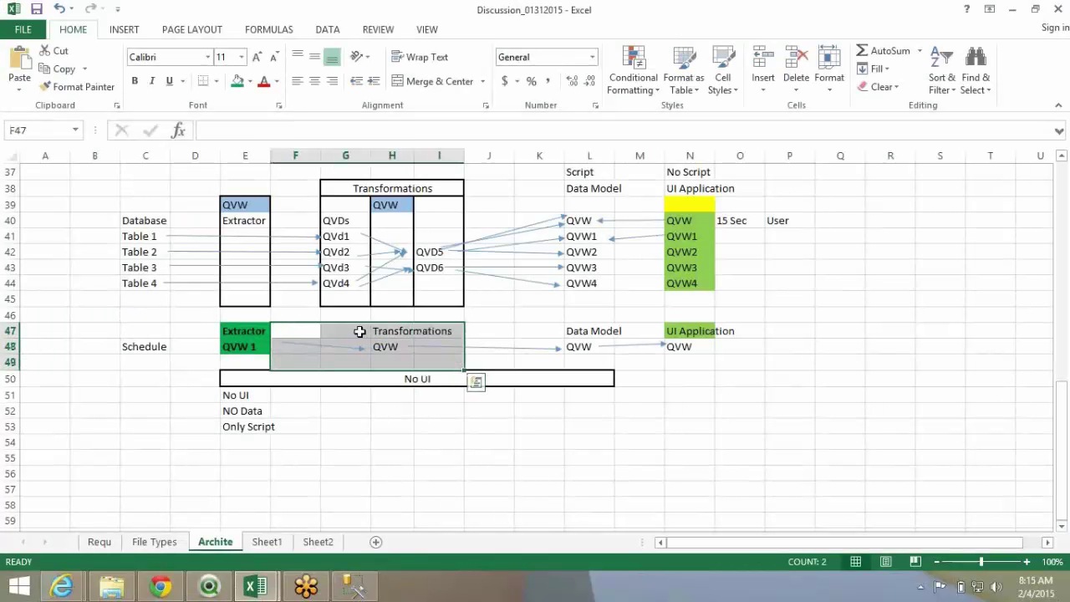
left_click_drag(360, 331, 454, 360)
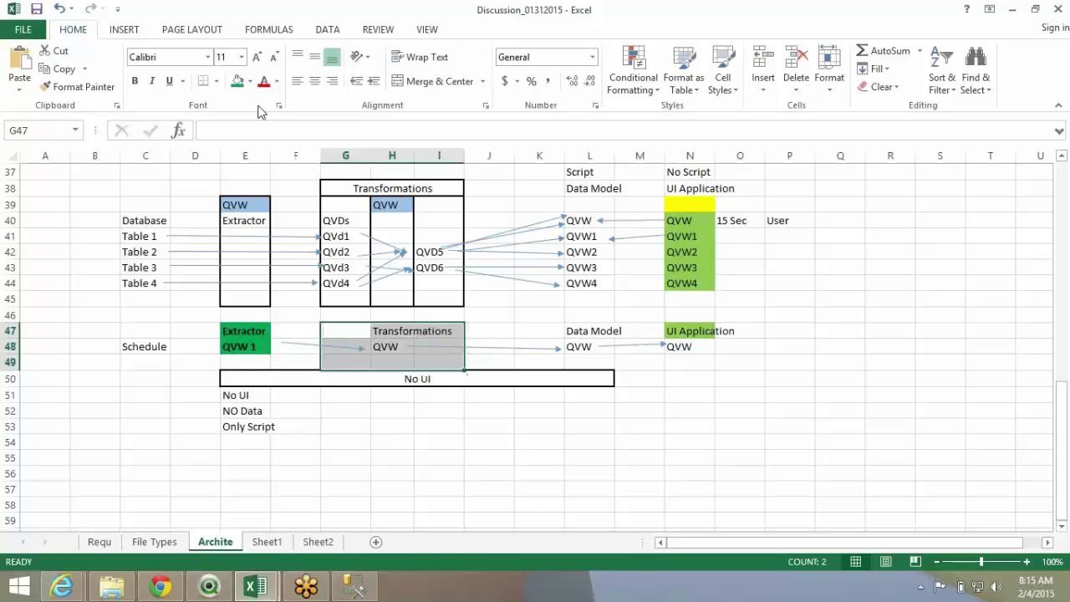
left_click(250, 81)
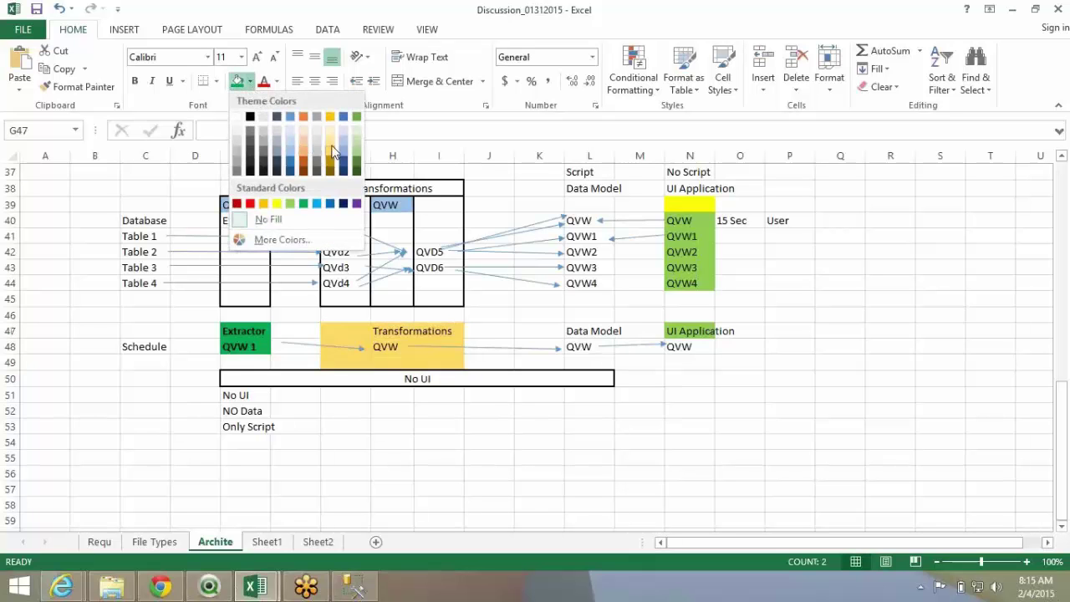
left_click(331, 140)
left_click(487, 444)
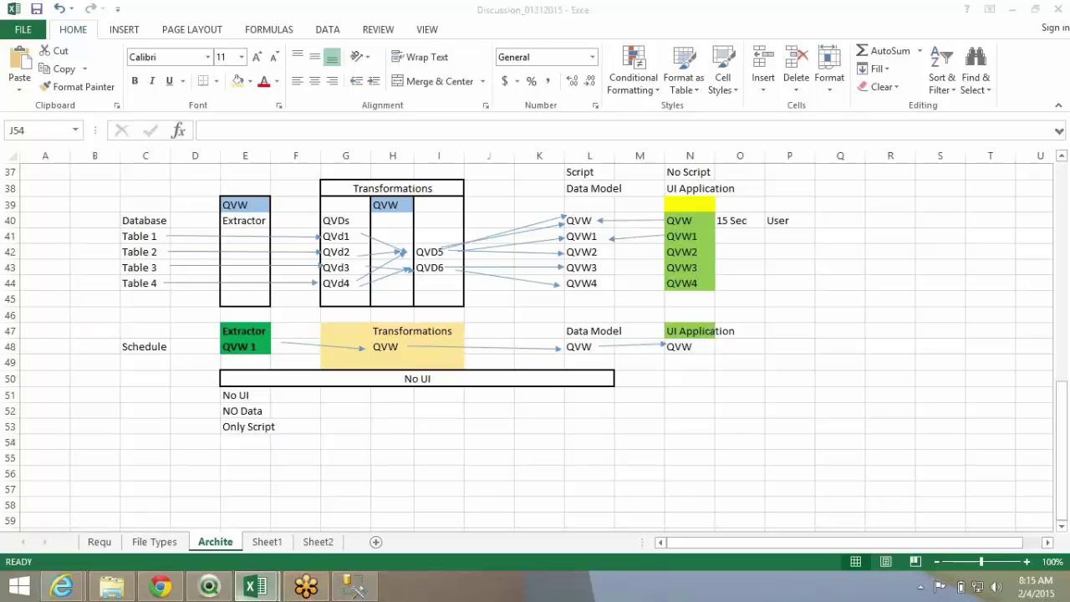
Close Transformation saving its changes, then open the empty AdventureWorks DataModel folder
left_click(209, 588)
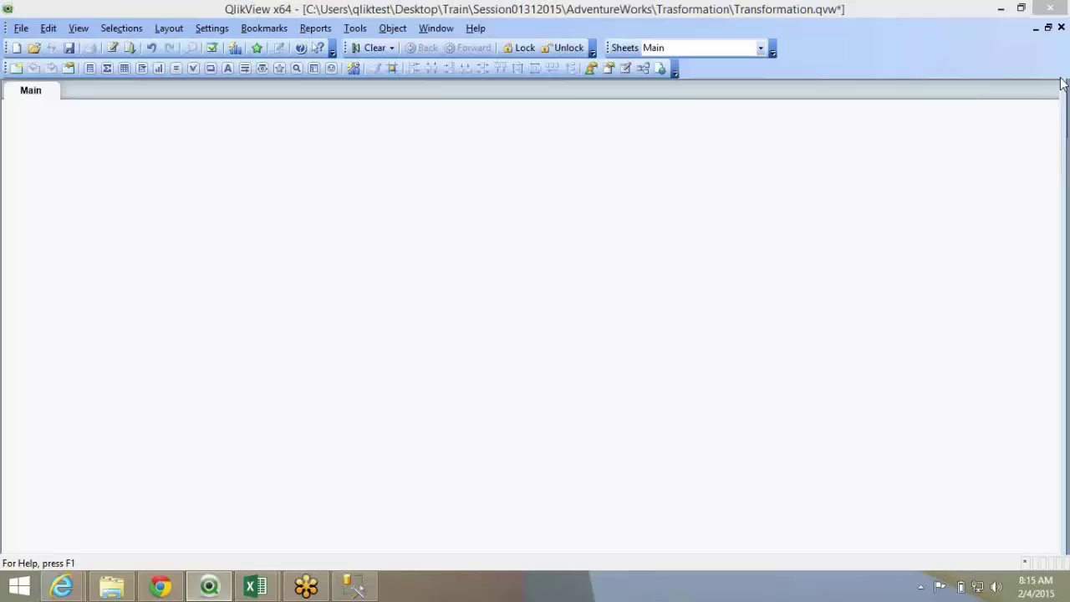
left_click(1060, 28)
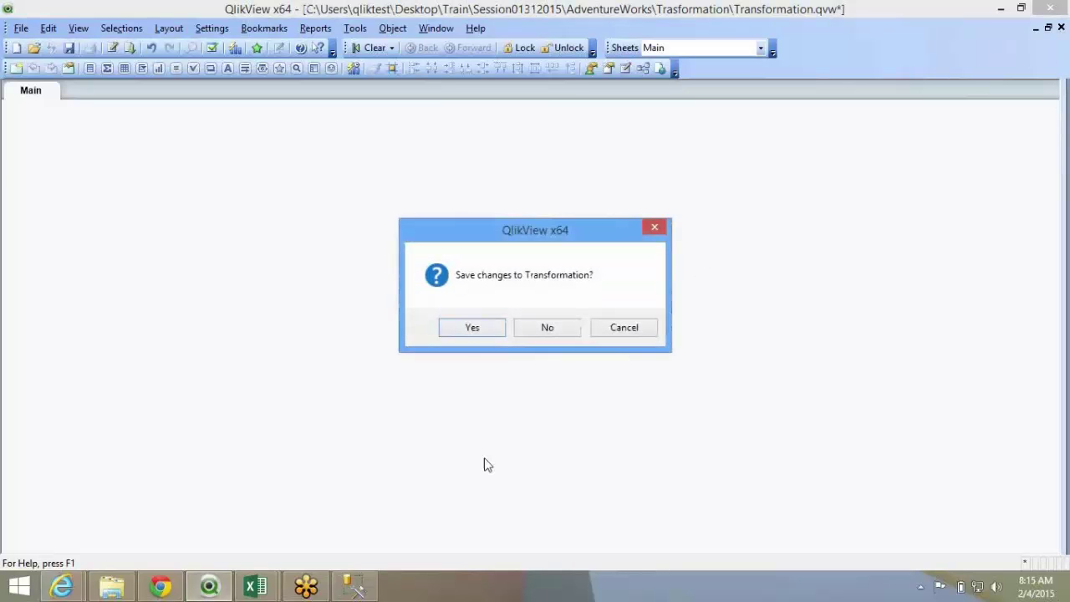
left_click(477, 332)
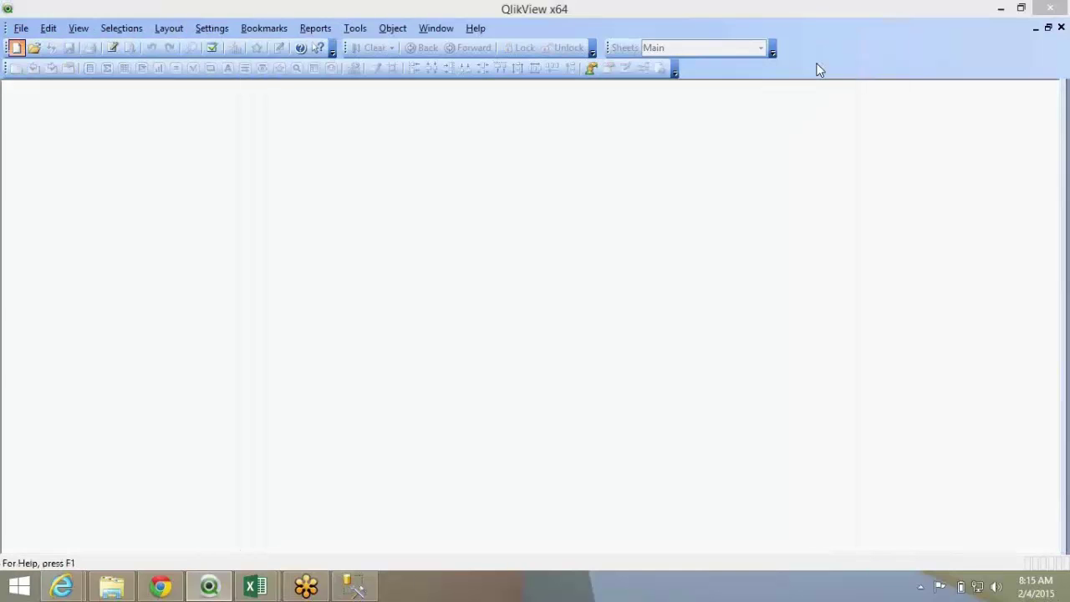
left_click(113, 587)
left_click(251, 53)
double_click(195, 131)
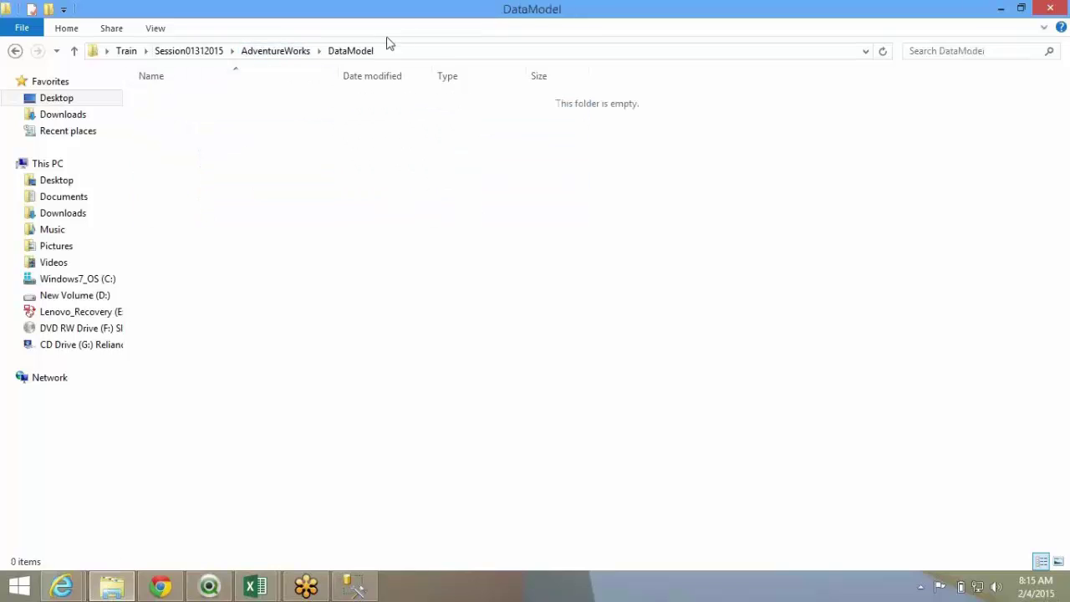
left_click(407, 50)
left_click(393, 244)
Use File > Save As to store the new document as Datamodel
key("alt+Tab")
left_click(21, 28)
left_click(351, 288)
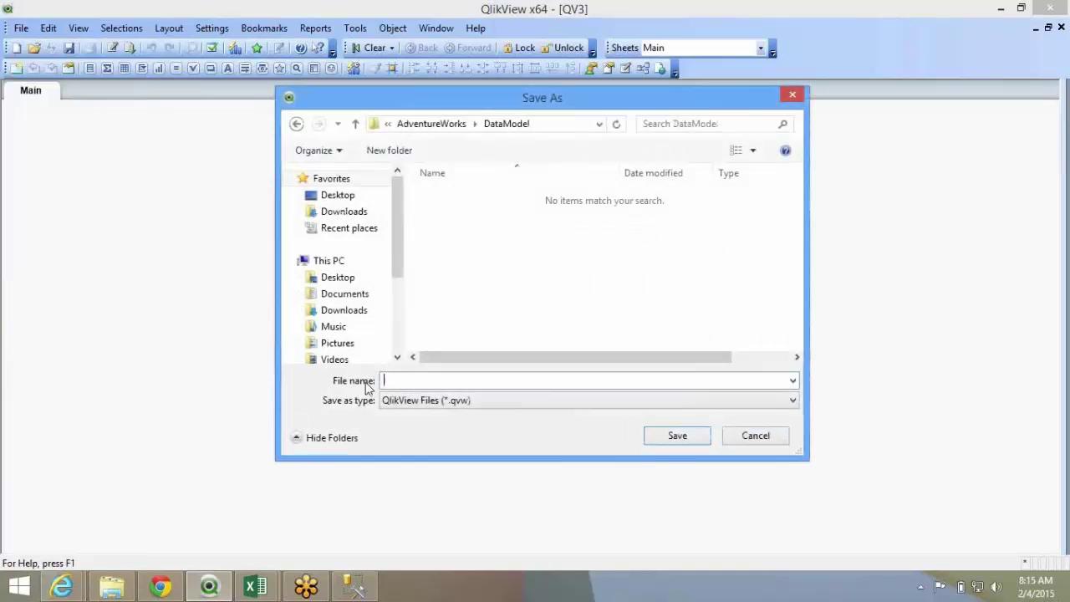
type("Datamodel")
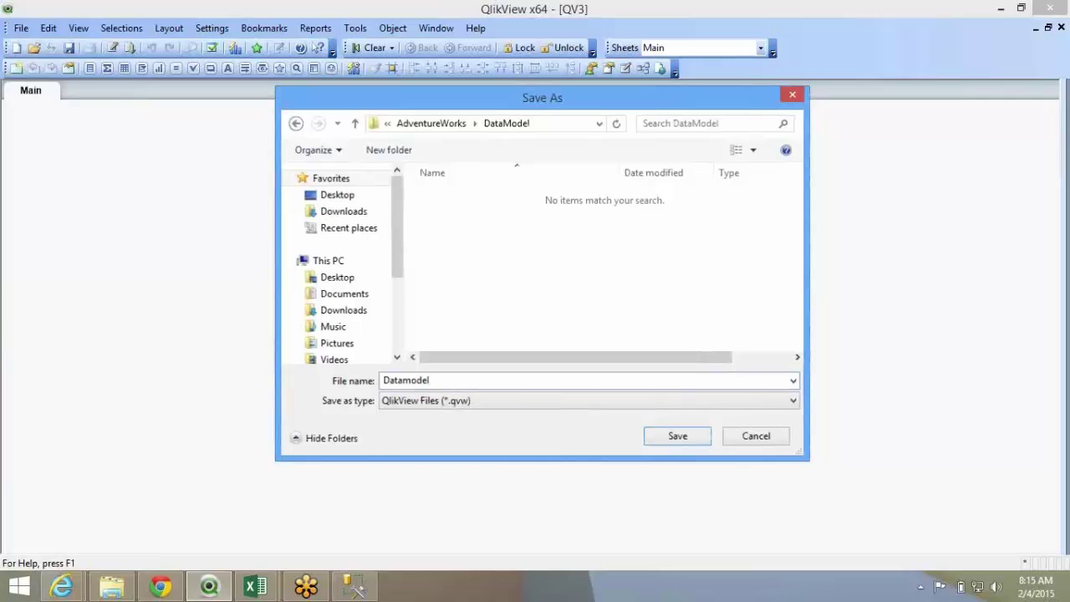
key("Return")
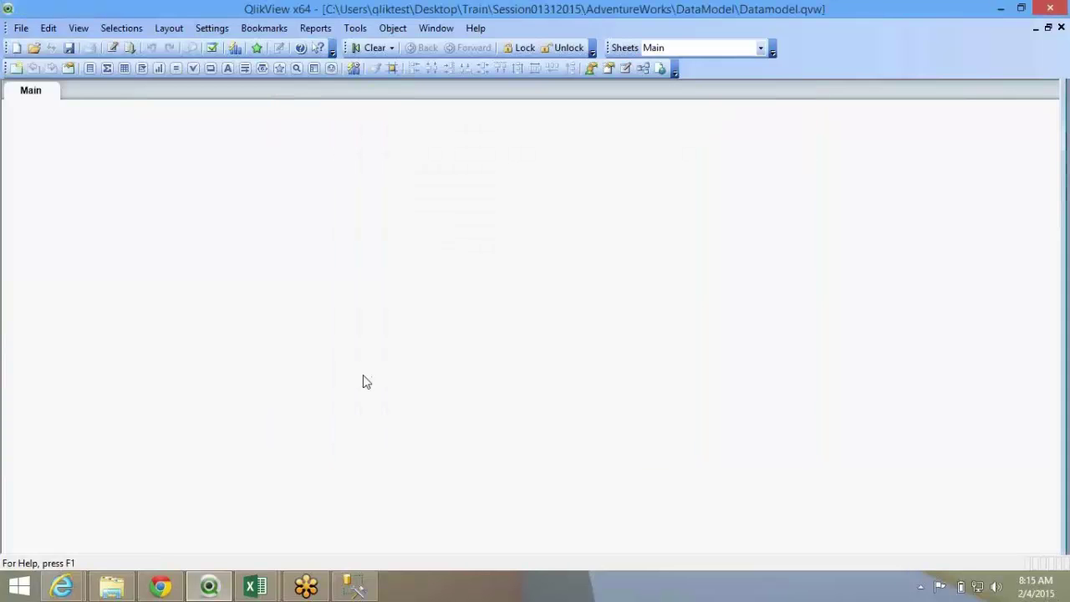
Add a script tab named Sales to Datamodel, then switch over to Excel
key("ctrl+e")
left_click(223, 48)
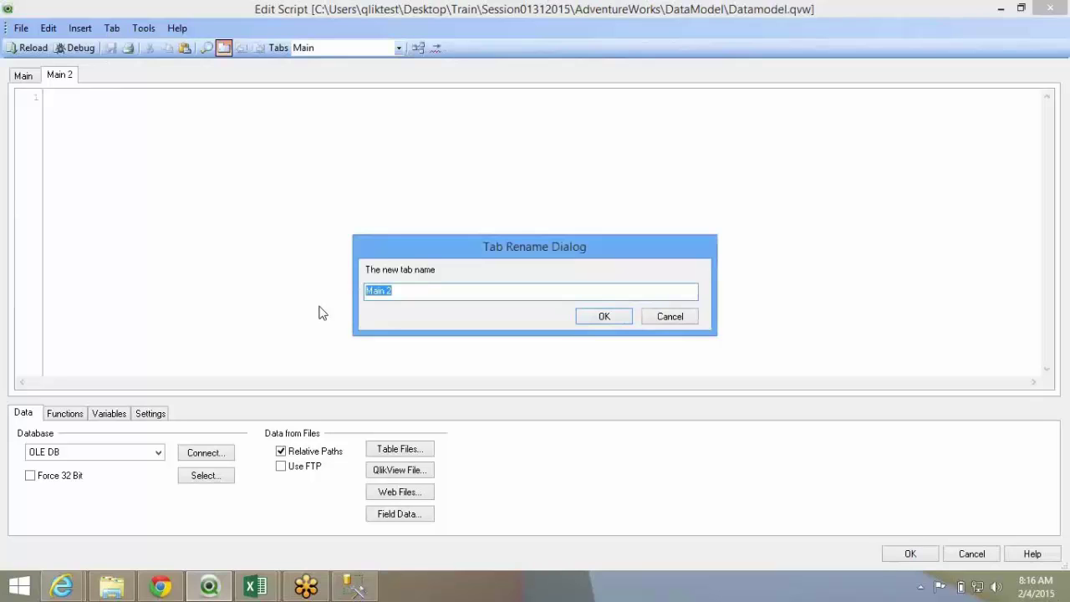
type("Sales")
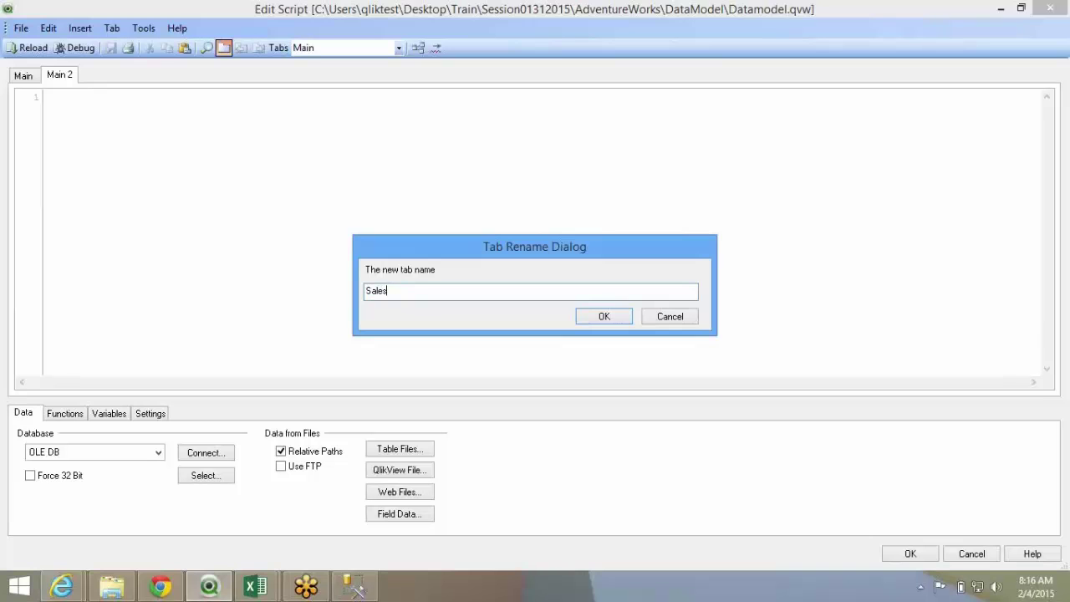
key("Return")
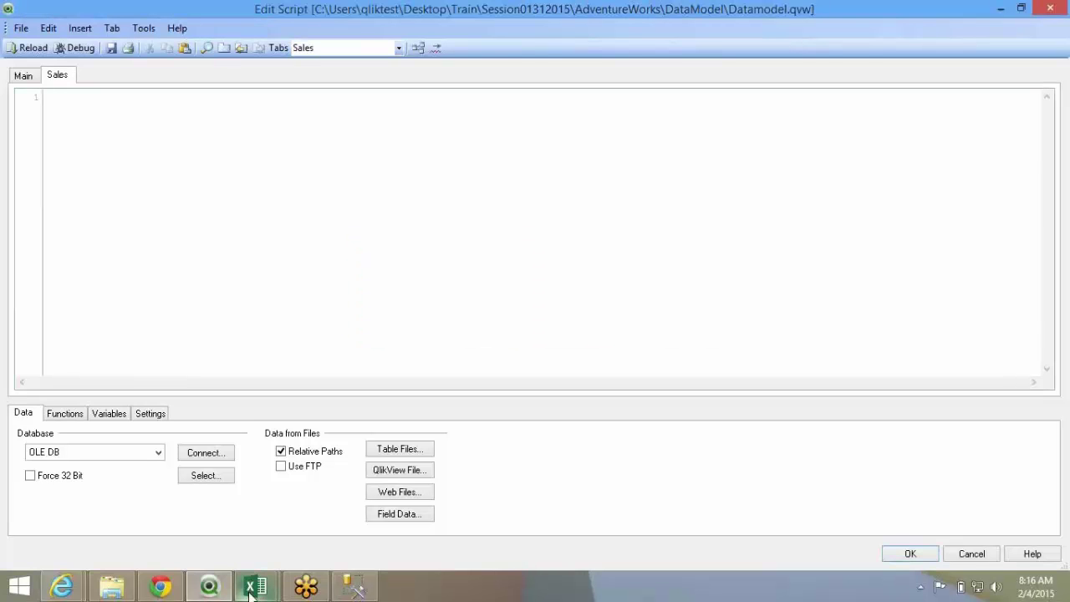
mouse_move(250, 593)
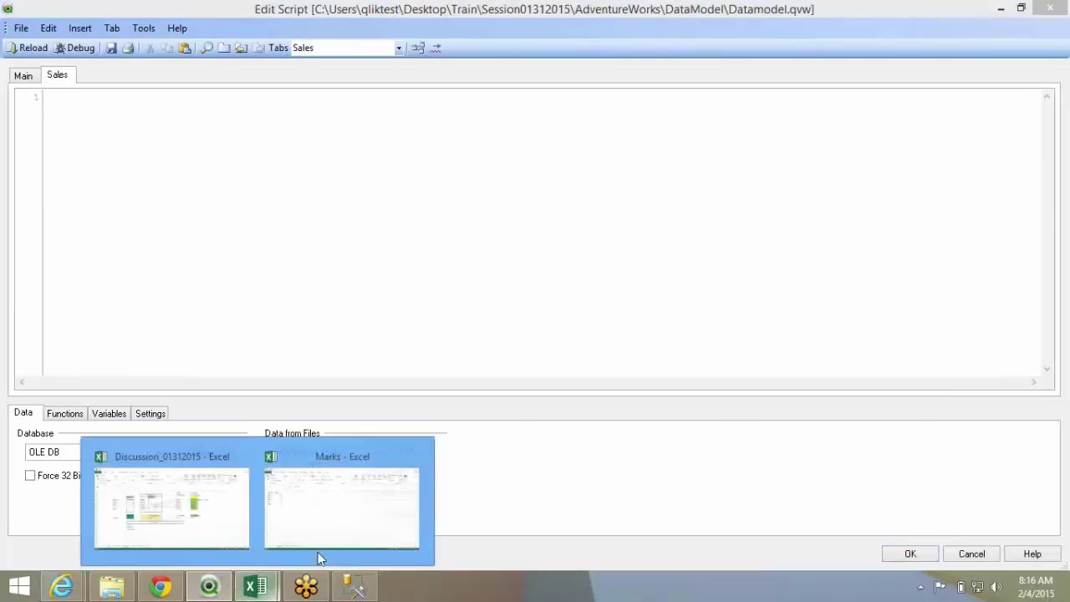
left_click(358, 537)
On Sheet2, fill G7:G12 gold and label G7 'Fact'
left_click(177, 526)
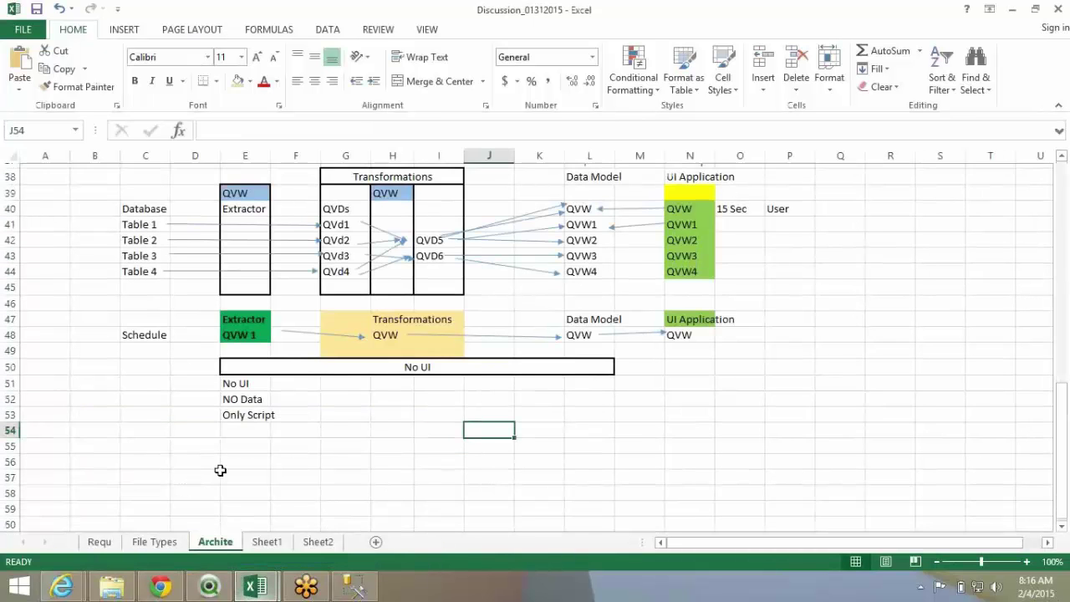
scroll(220, 471, "up", 4)
left_click(318, 541)
left_click(164, 217)
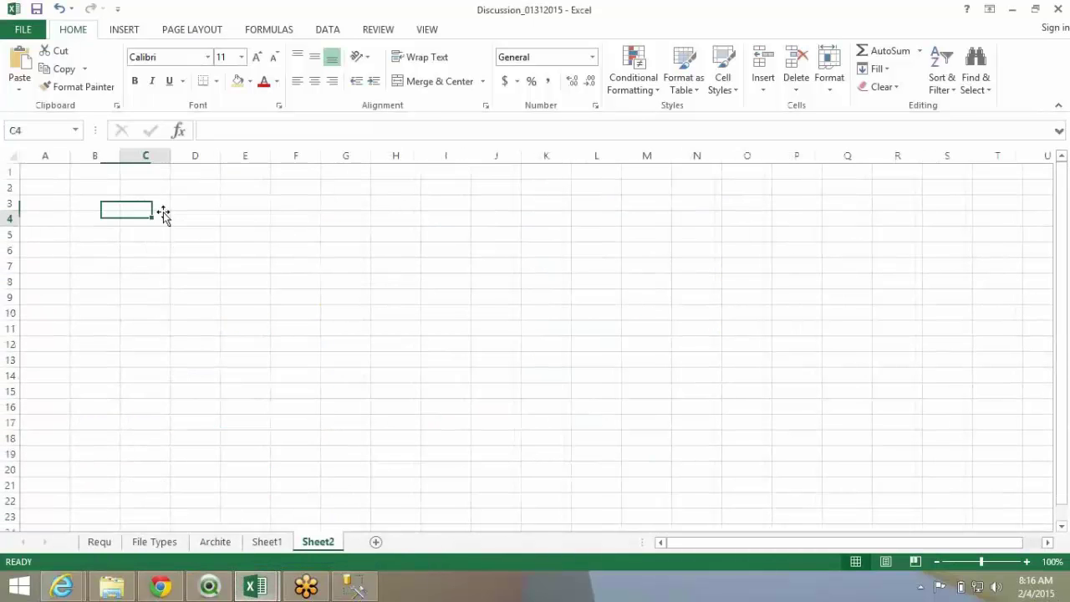
left_click(253, 220)
left_click_drag(361, 267, 346, 337)
left_click(238, 81)
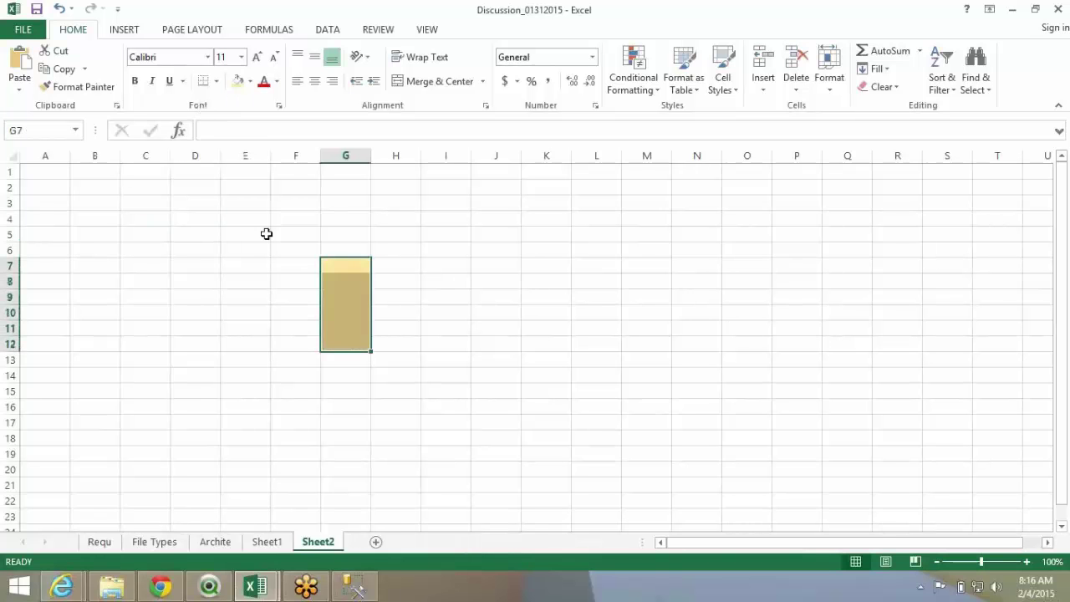
left_click(344, 271)
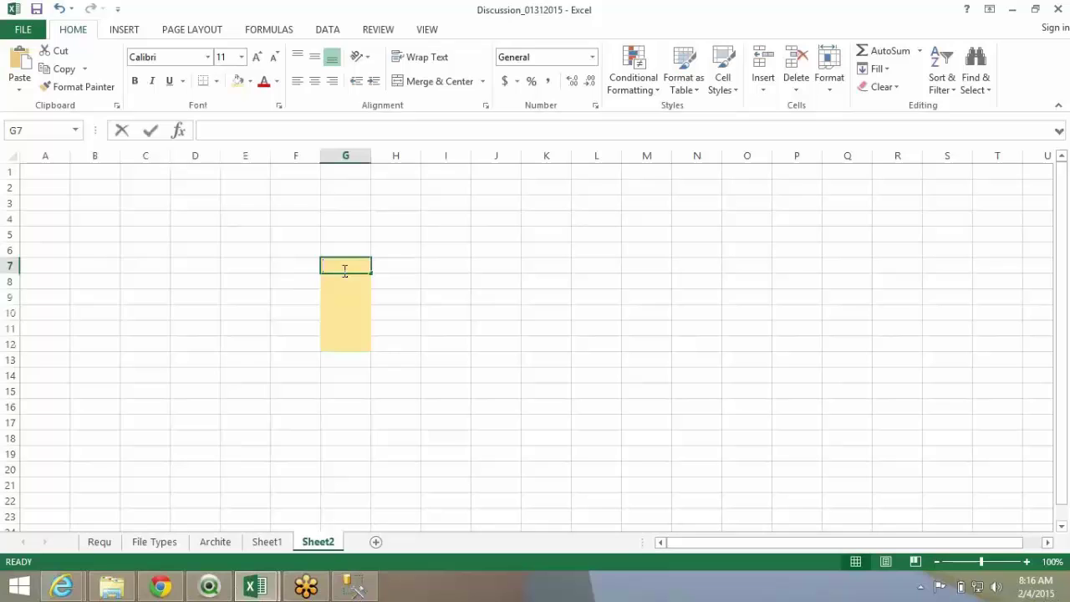
type("Fact")
key("Return")
Fill gold dimension blocks at J3:J4, J12:J13, D2:D4 and D11:D13, then select F15:F17
left_click(476, 208)
left_click_drag(475, 208, 466, 217)
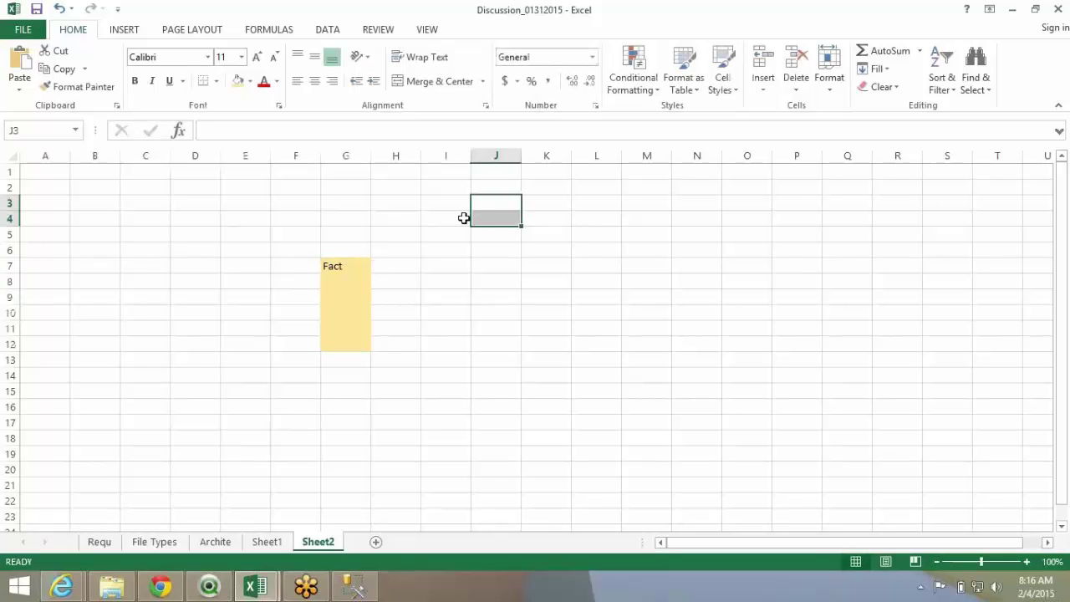
left_click(240, 83)
left_click_drag(476, 347, 475, 358)
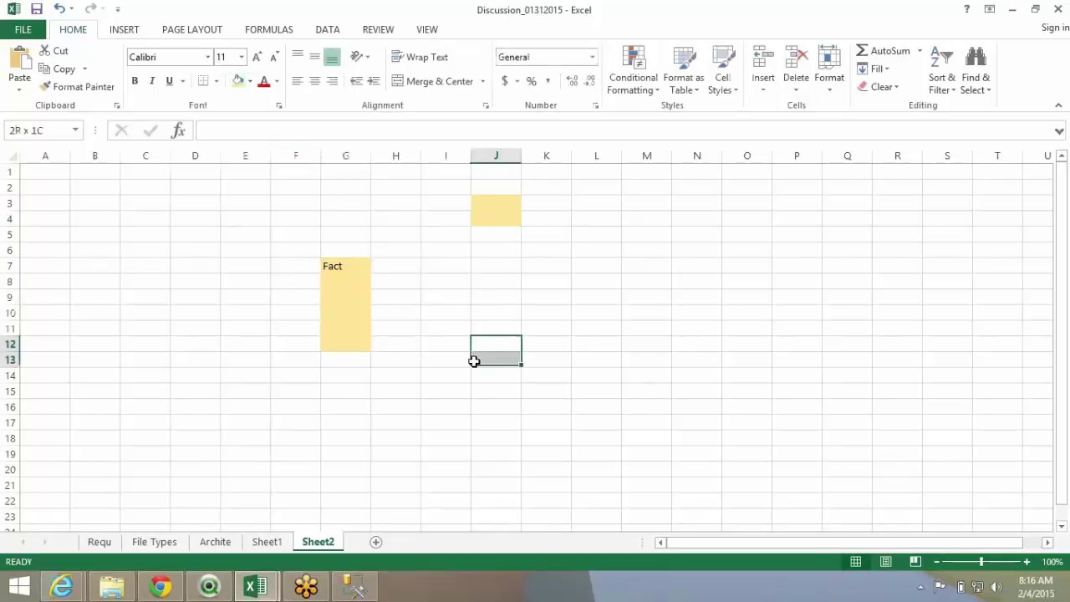
left_click(240, 83)
left_click_drag(197, 190, 196, 218)
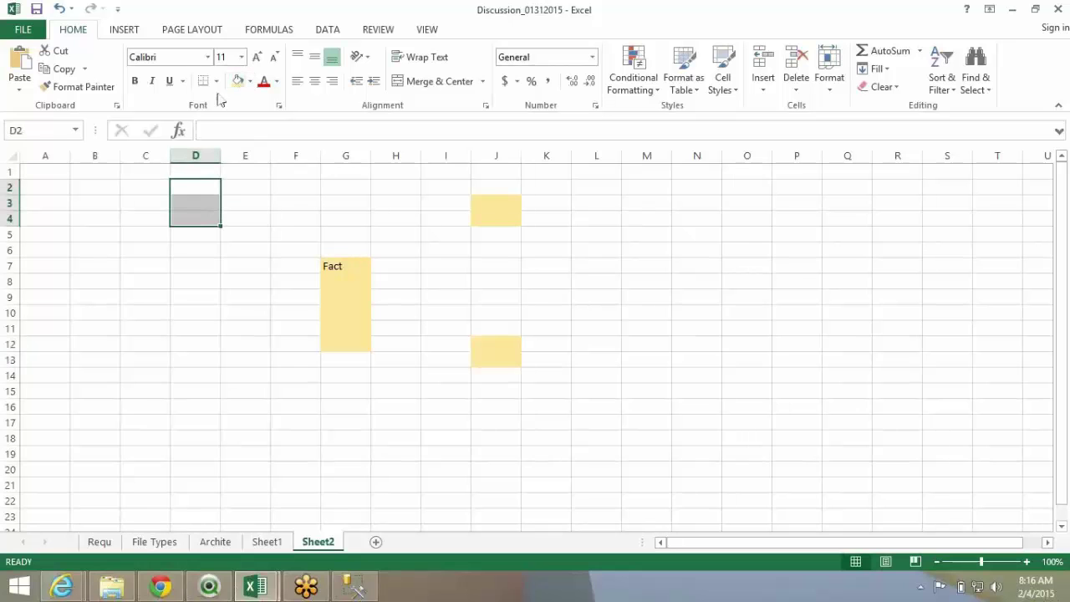
left_click(240, 82)
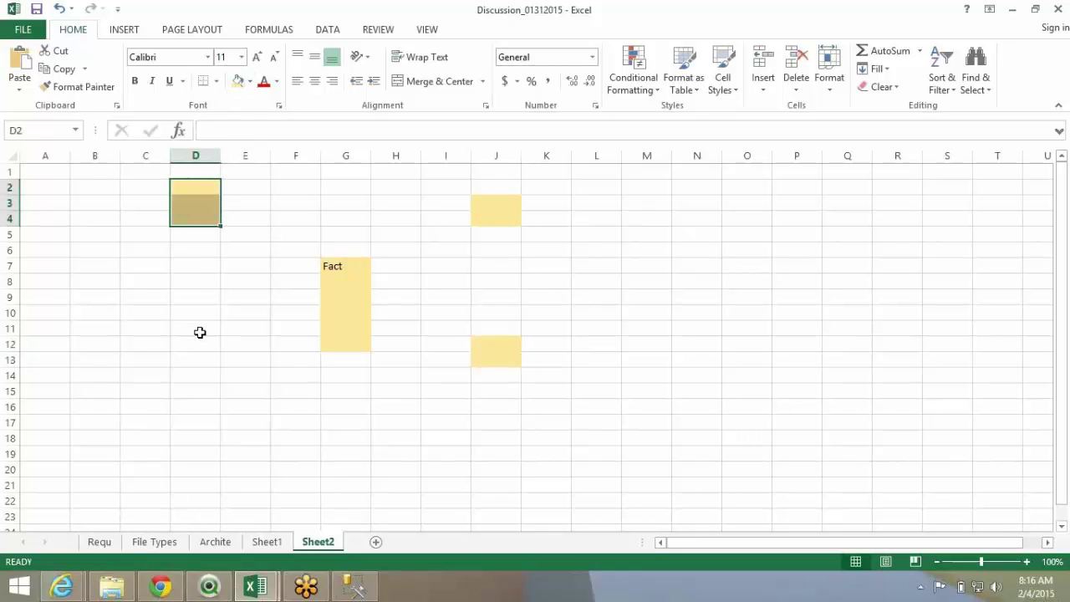
left_click_drag(199, 330, 197, 360)
left_click(239, 83)
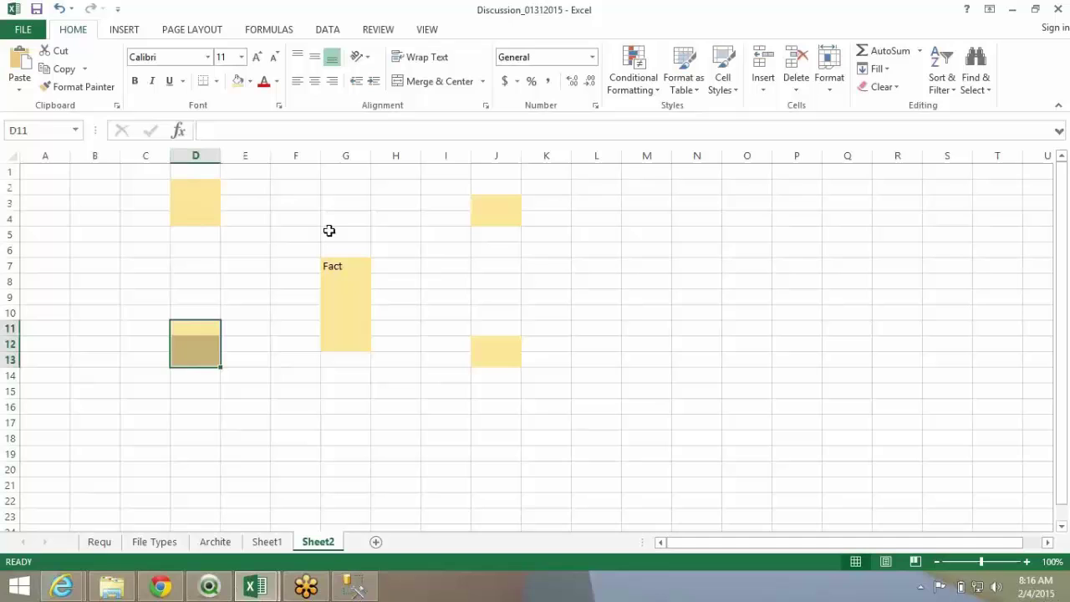
left_click_drag(298, 396, 298, 423)
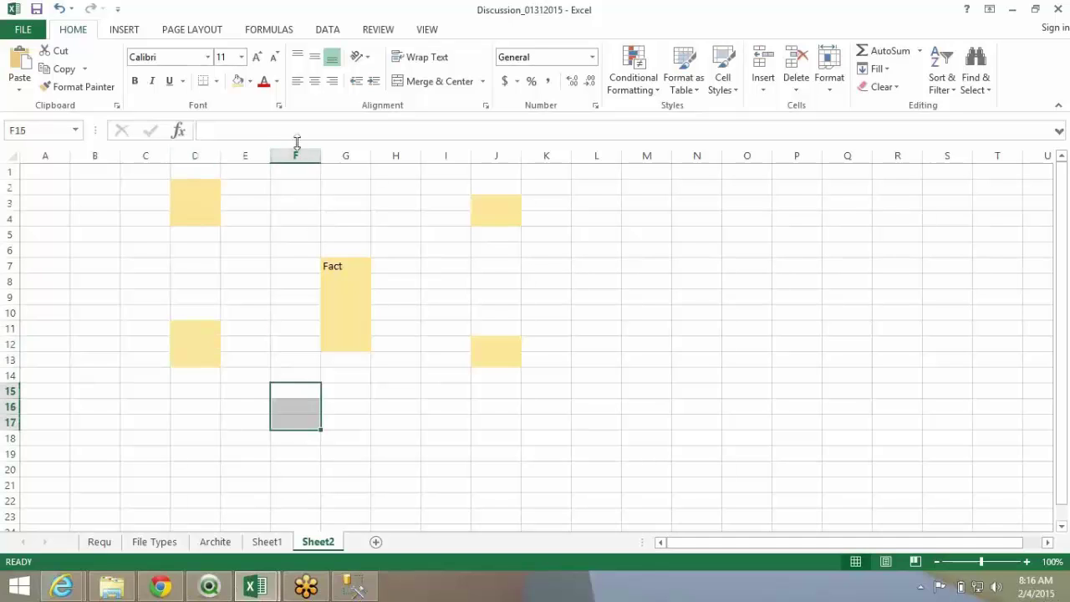
left_click(240, 83)
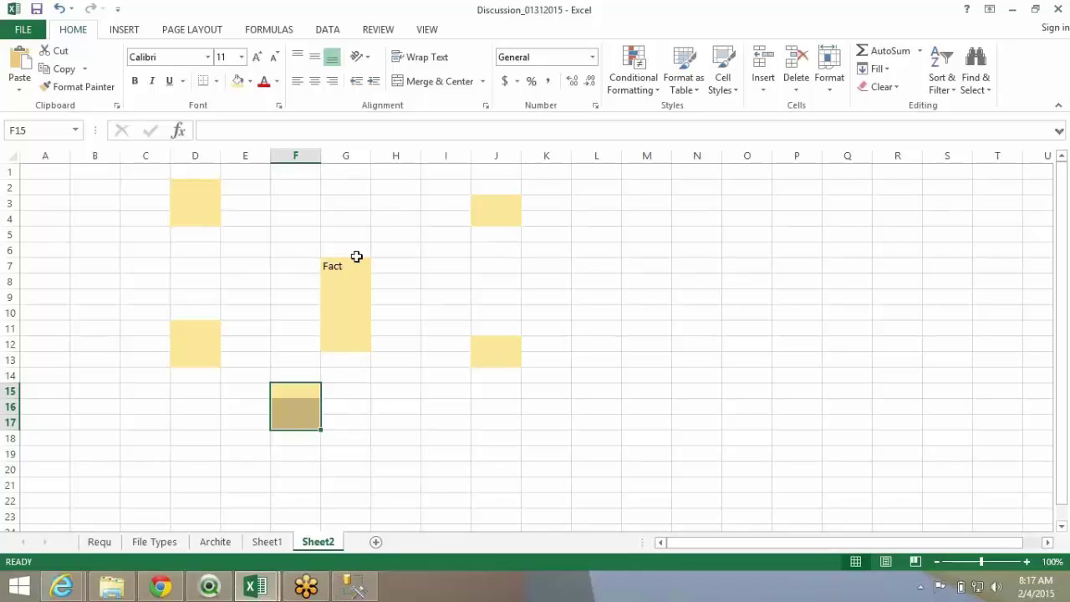
Add a gold-filled block in column M beside the J12 block
left_click_drag(356, 259, 358, 347)
left_click(499, 358)
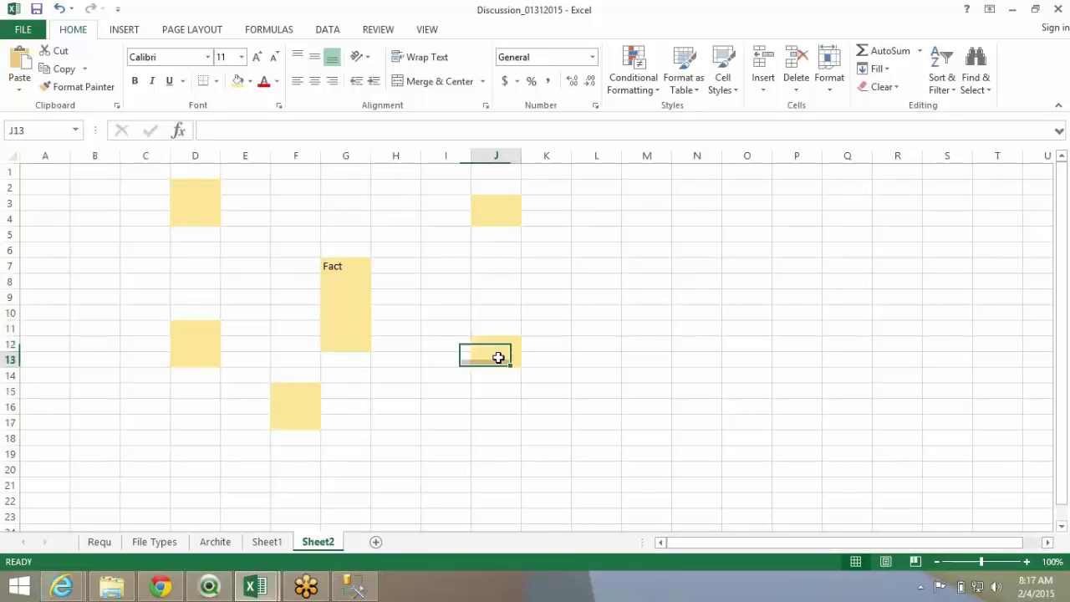
left_click_drag(662, 360, 661, 380)
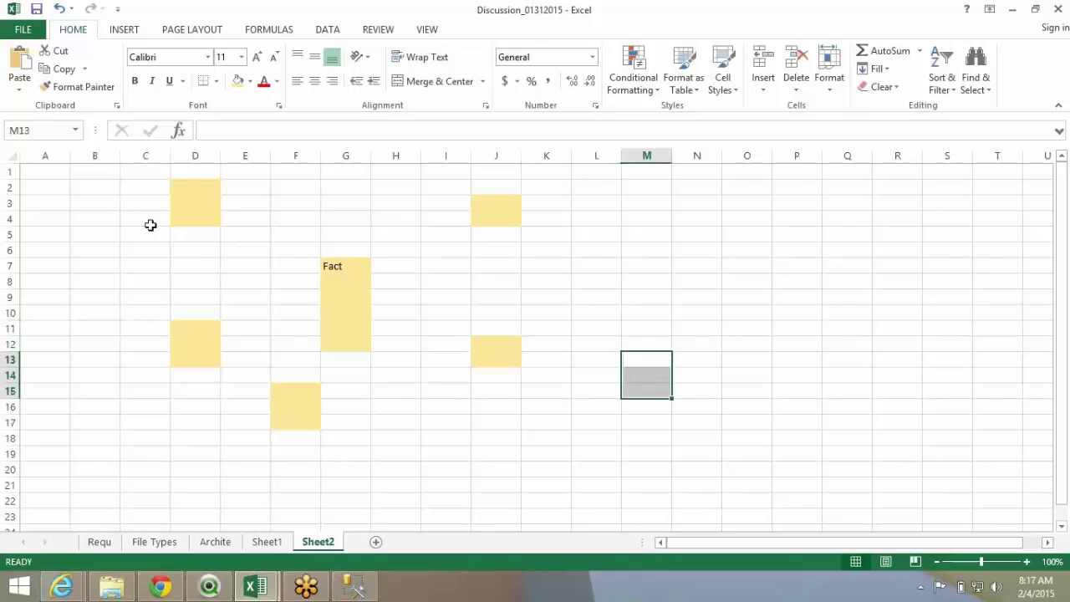
left_click(238, 81)
Draw a straight arrow connector from the Fact block to the J12:J13 block
left_click_drag(506, 346, 508, 358)
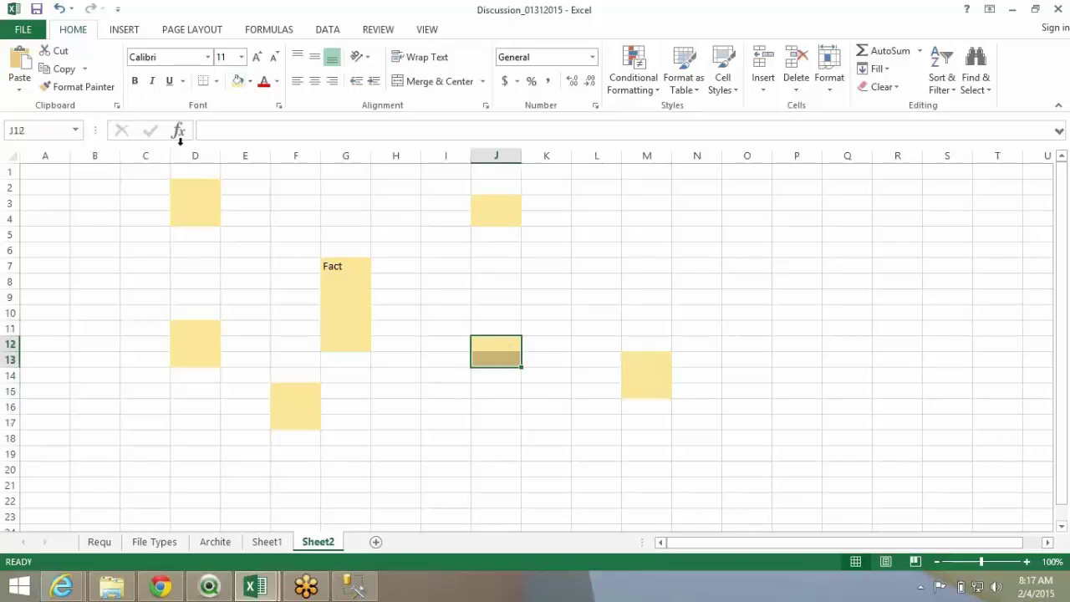
left_click(126, 30)
left_click(248, 56)
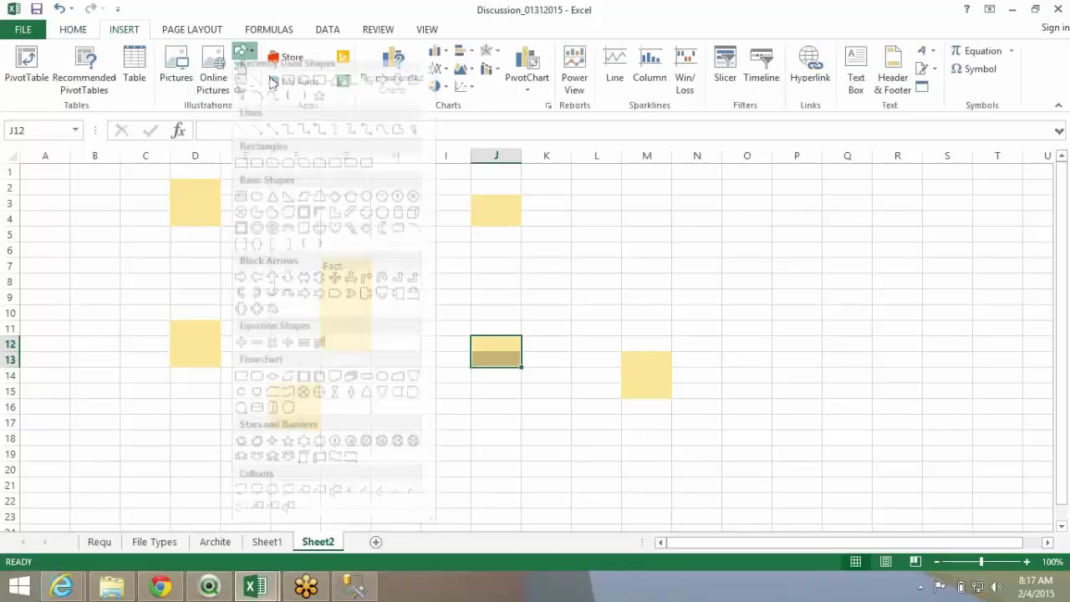
left_click(277, 91)
mouse_move(379, 312)
left_mouse_down()
mouse_move(464, 349)
mouse_move(599, 362)
mouse_move(620, 376)
left_mouse_up()
left_click(44, 52)
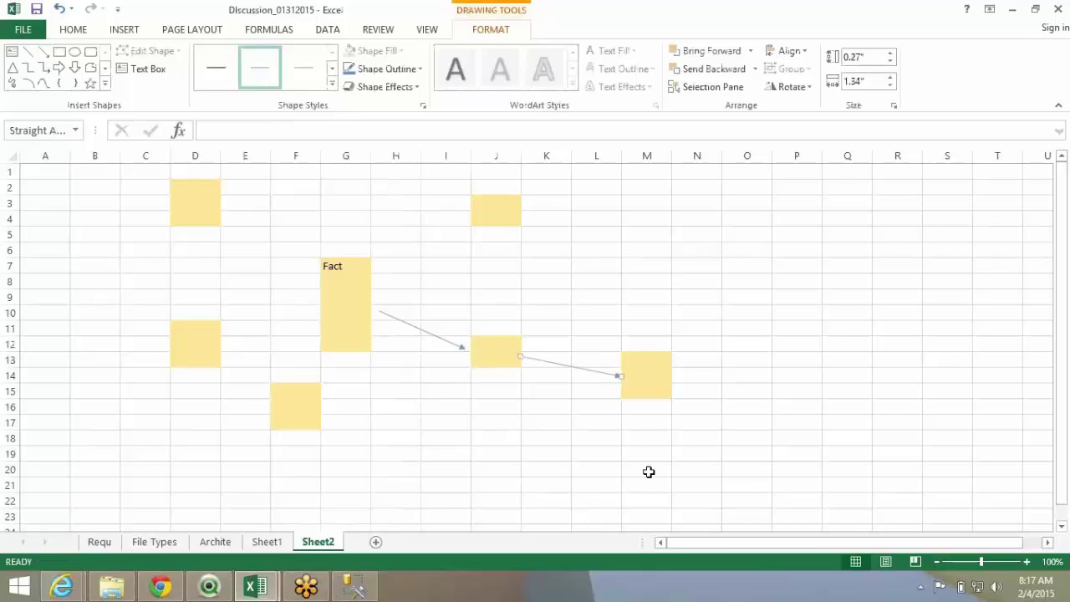
Fill new gold blocks at P15:P17 and R18:R20, then select the C1:K20 sketch area
left_click(661, 359)
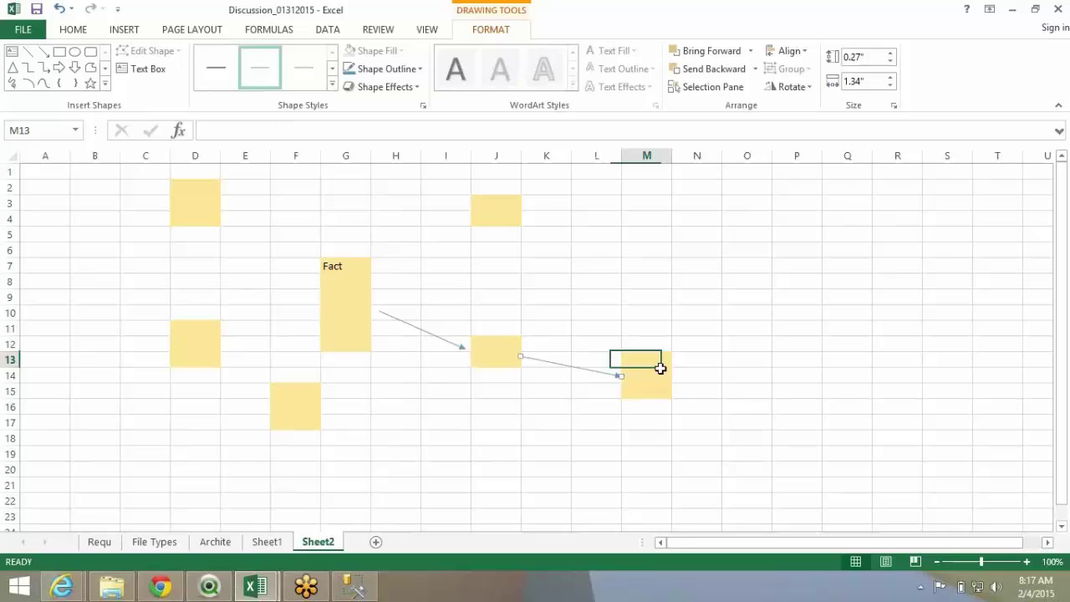
left_click_drag(660, 367, 915, 427)
left_click_drag(791, 394, 794, 423)
left_click(238, 81)
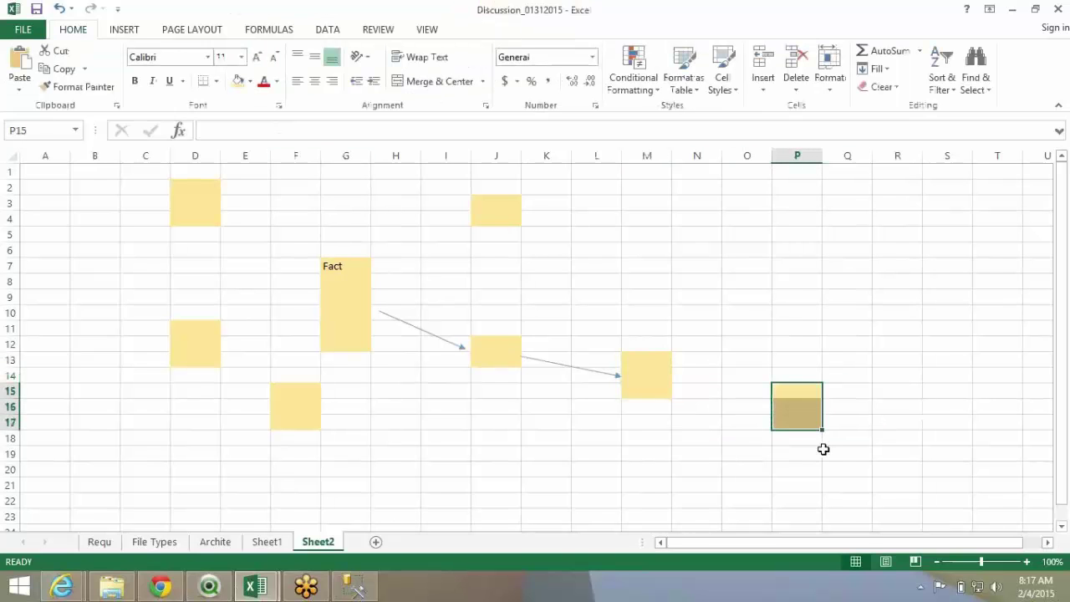
left_click_drag(906, 442, 899, 470)
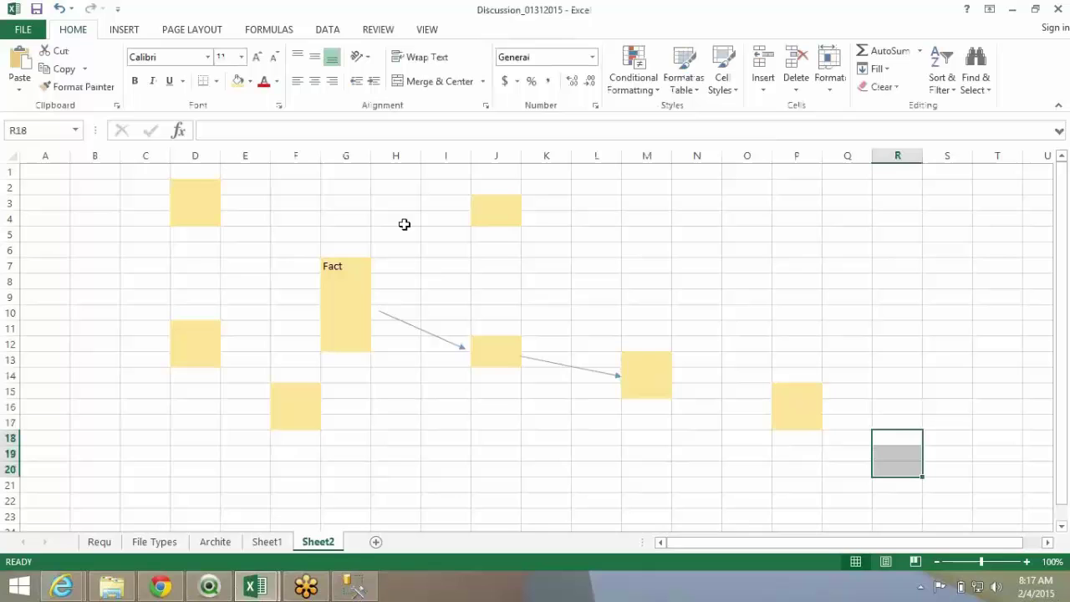
left_click(234, 84)
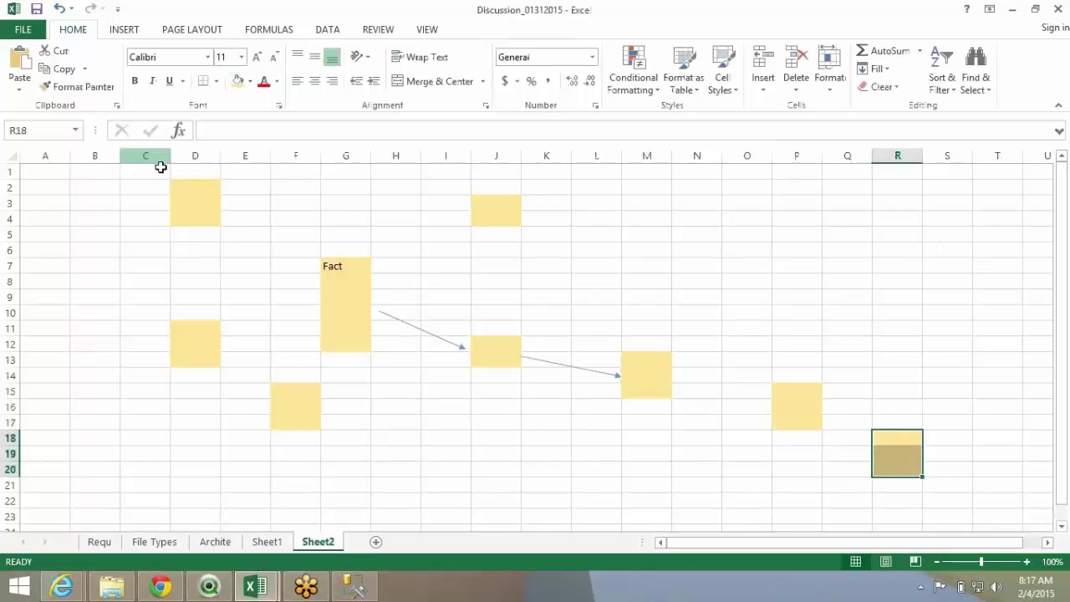
left_click_drag(161, 167, 553, 470)
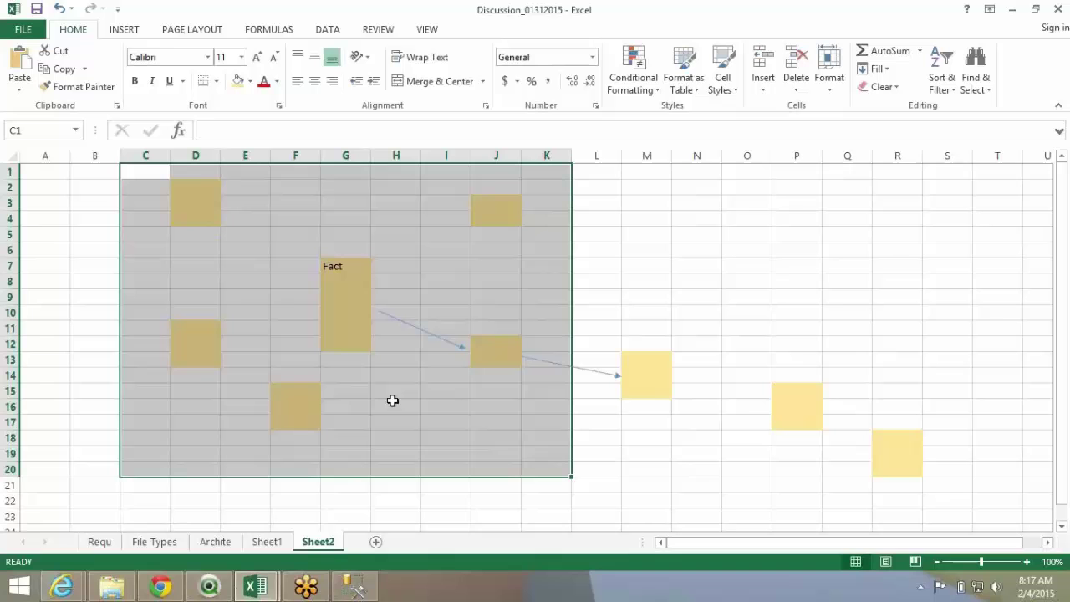